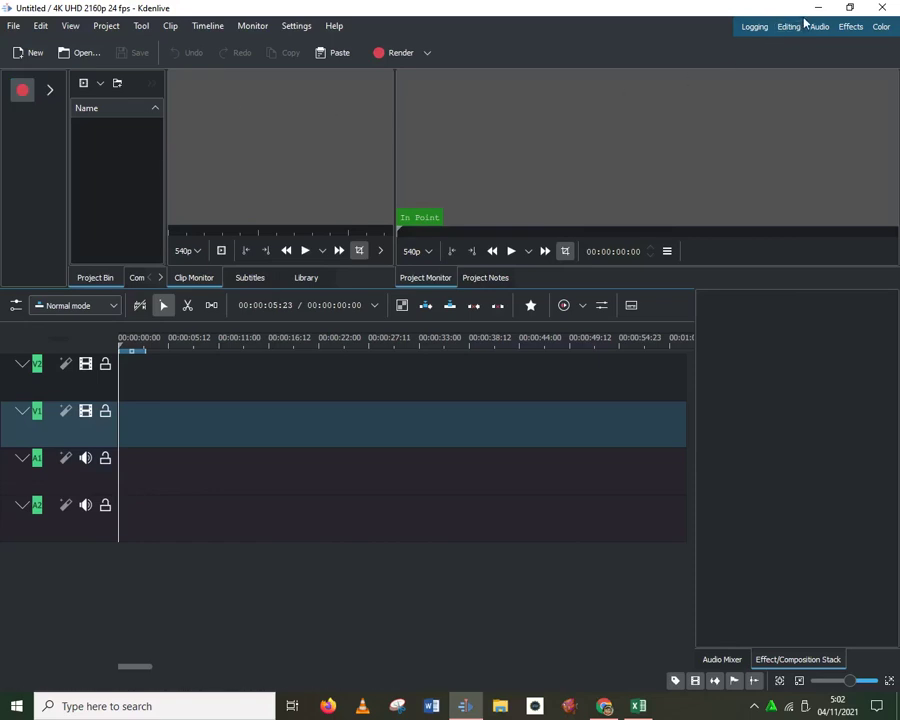
Bring the 'hitung umur' Excel workbook to the front in place of Kdenlive.
left_click(638, 706)
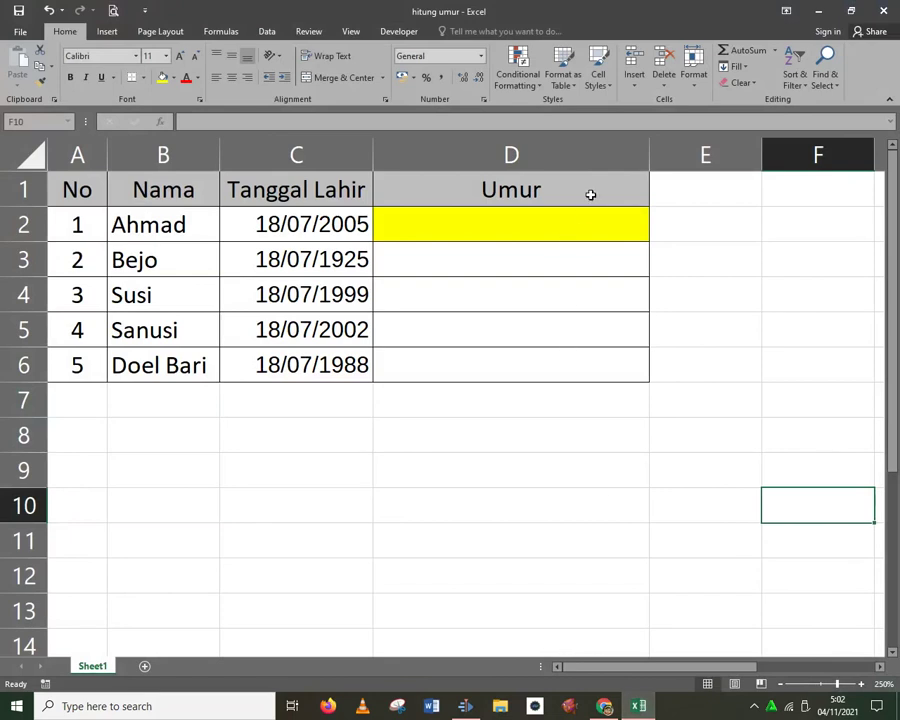
left_click(645, 178)
Add the column headers Bulan in E1 and Hari in F1.
left_click(661, 182)
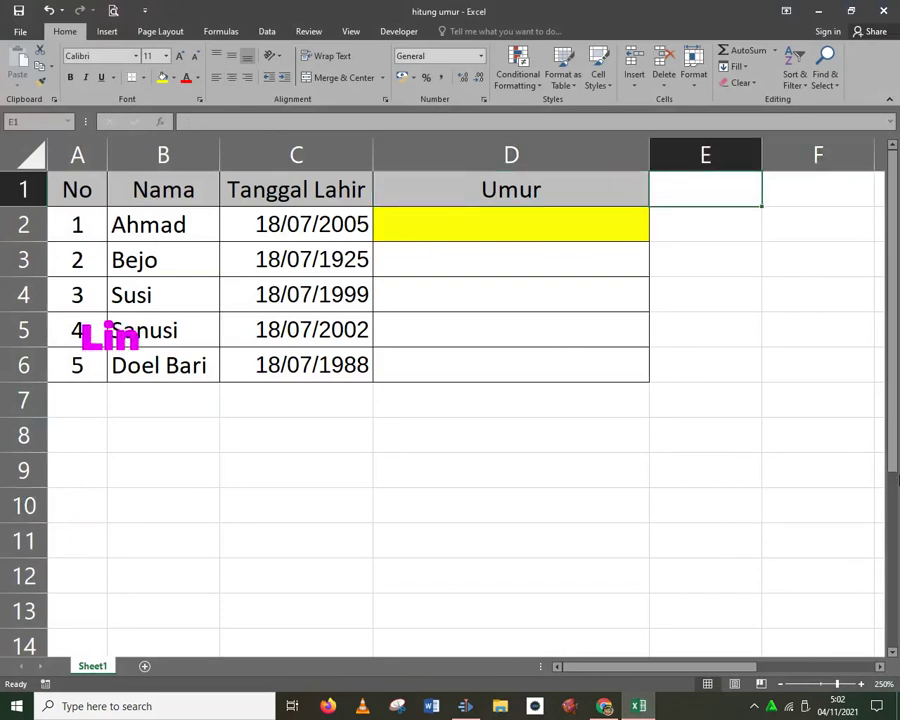
type("B")
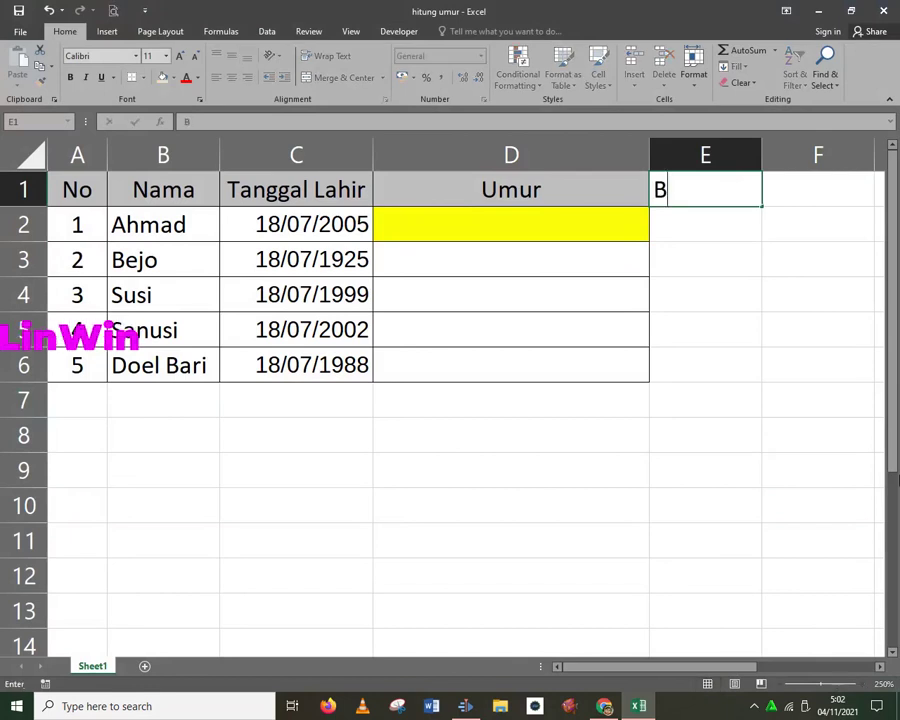
type("ulan")
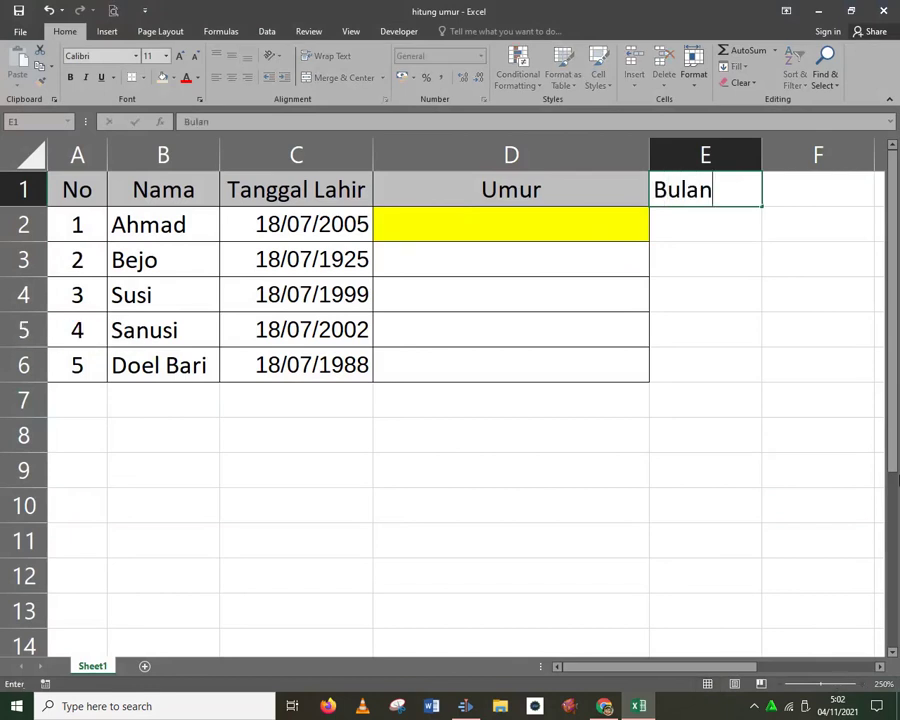
key("Right")
key("Right")
key("Left")
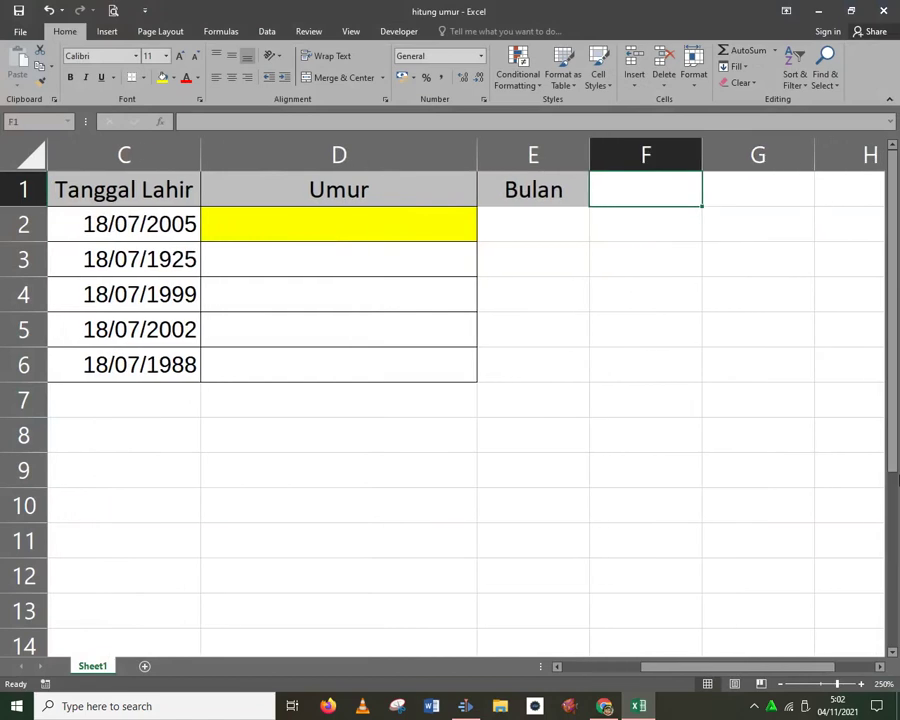
type("Hari")
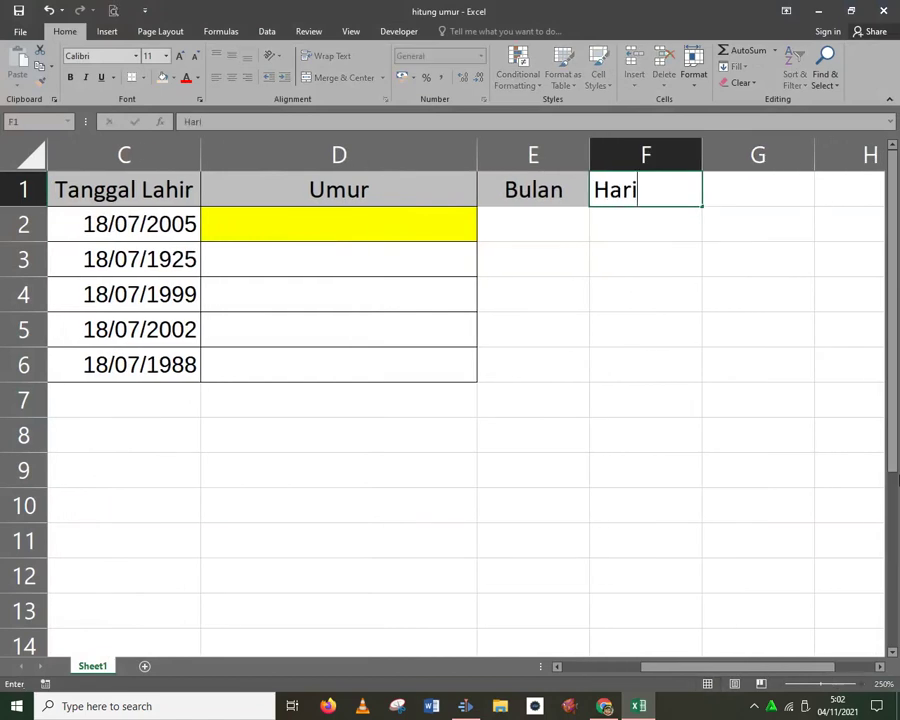
key("Left")
key("Left")
key("Left")
key("Left")
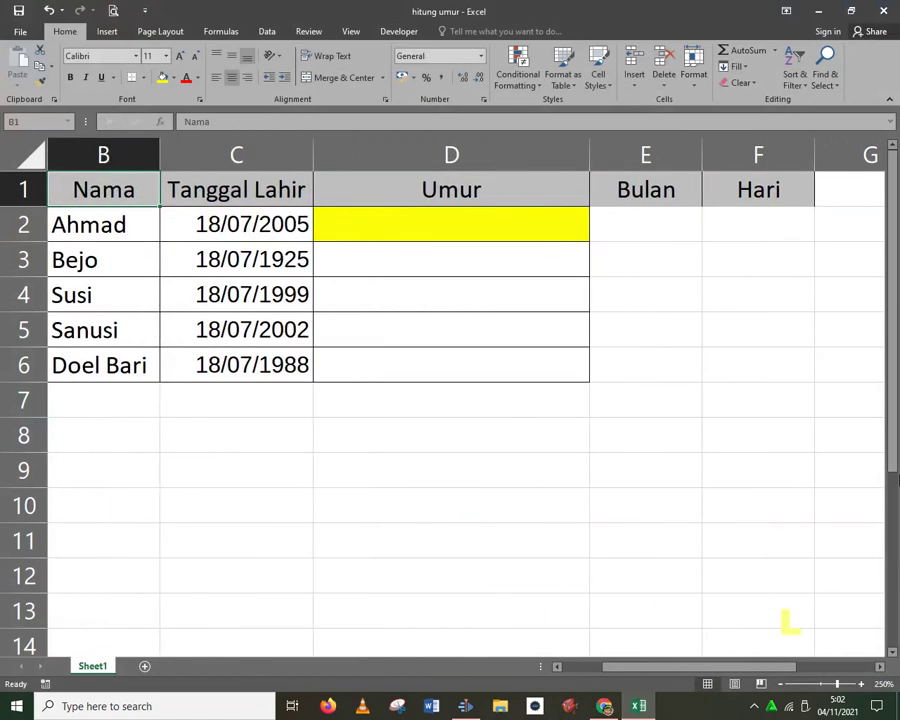
key("Right")
key("Right")
key("Down")
key("Left")
key("Left")
key("Right")
key("Right")
key("Right")
key("Up")
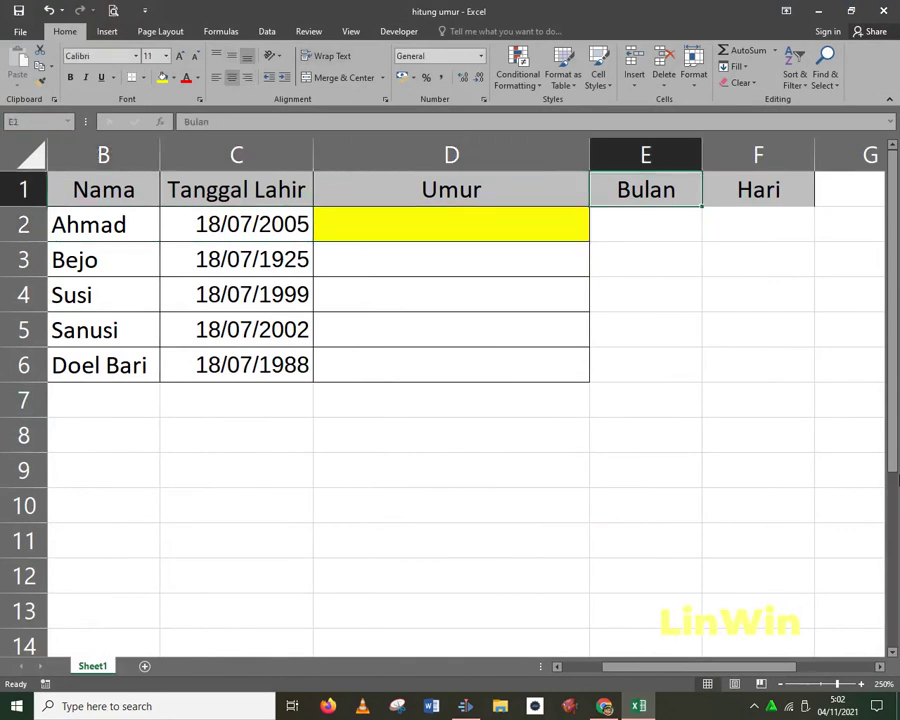
Apply All Borders to cells E1:F6.
key("shift+Right")
key("shift+Down")
key("shift+Down")
key("shift+Down")
key("shift+Down")
key("shift+Down")
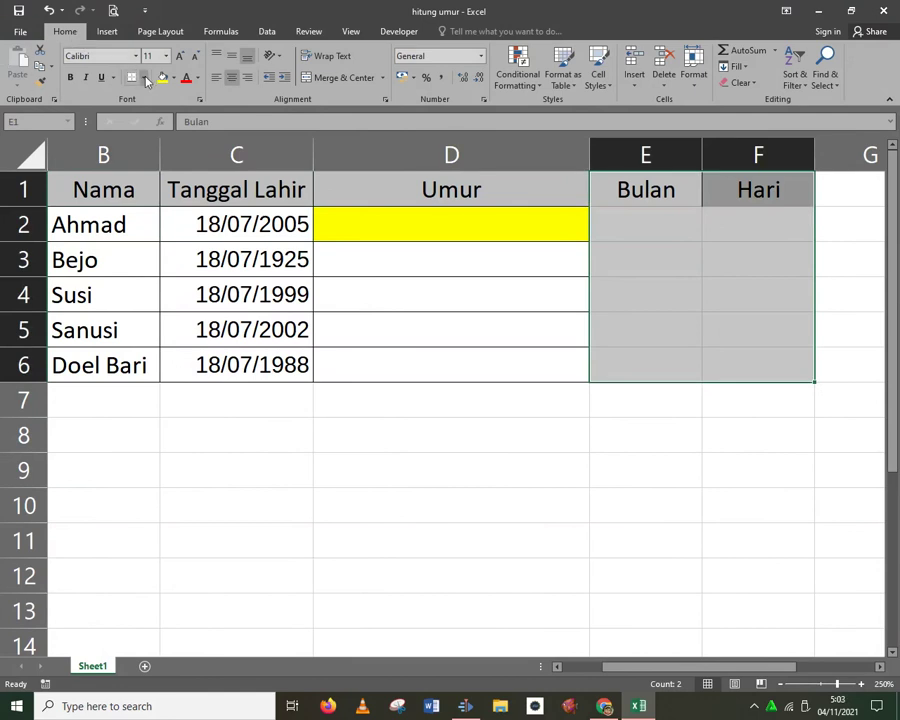
left_click(146, 78)
left_click(162, 197)
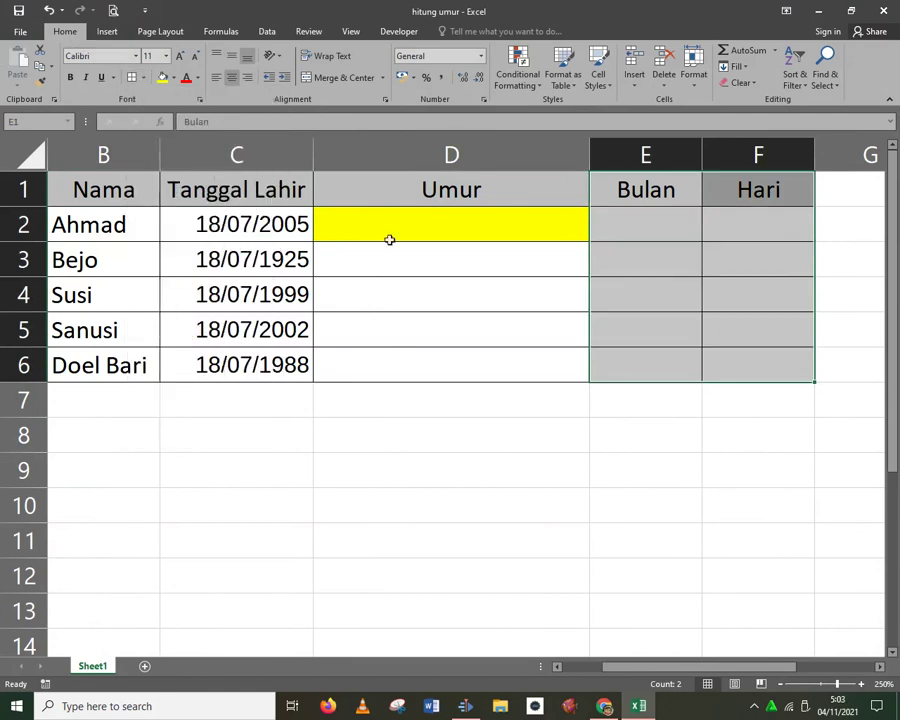
left_click(502, 233)
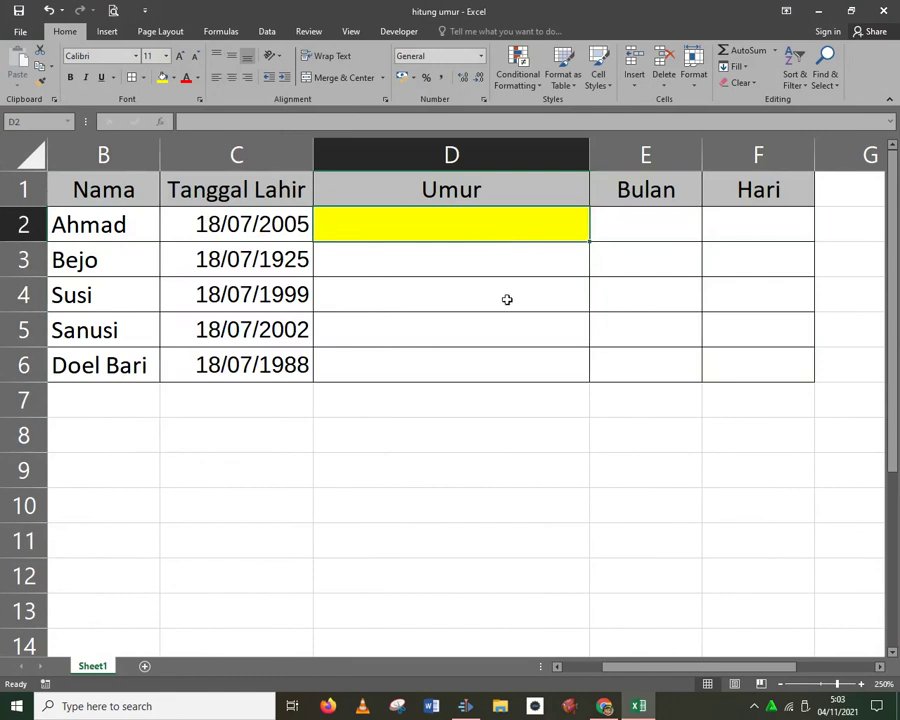
Enter =DATEDIF(C2;NOW();"Y") in D2, showing an age of 16 years.
type("=")
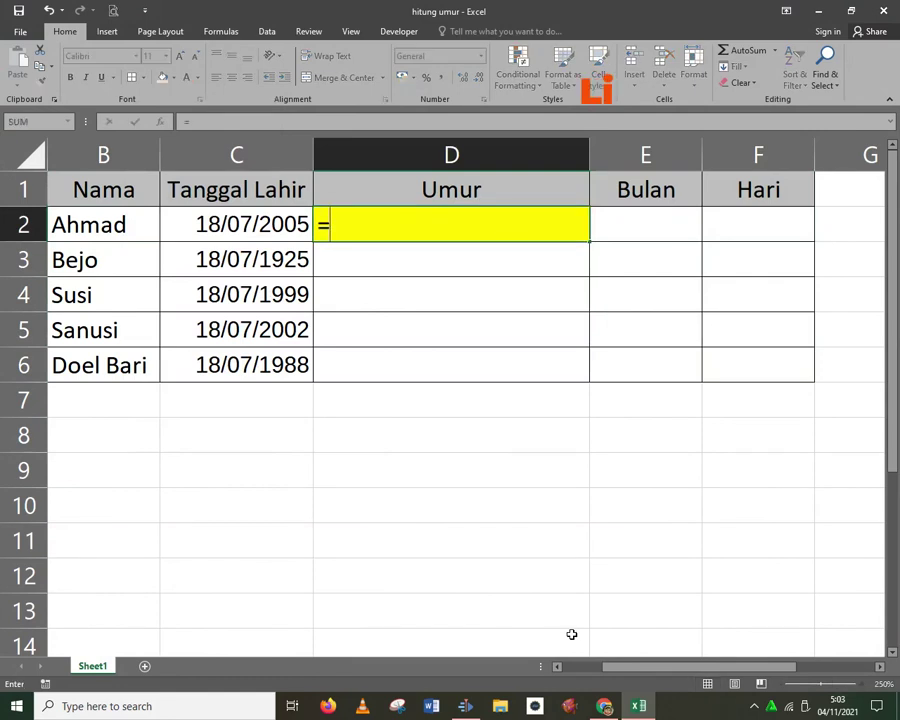
type("DATEDI")
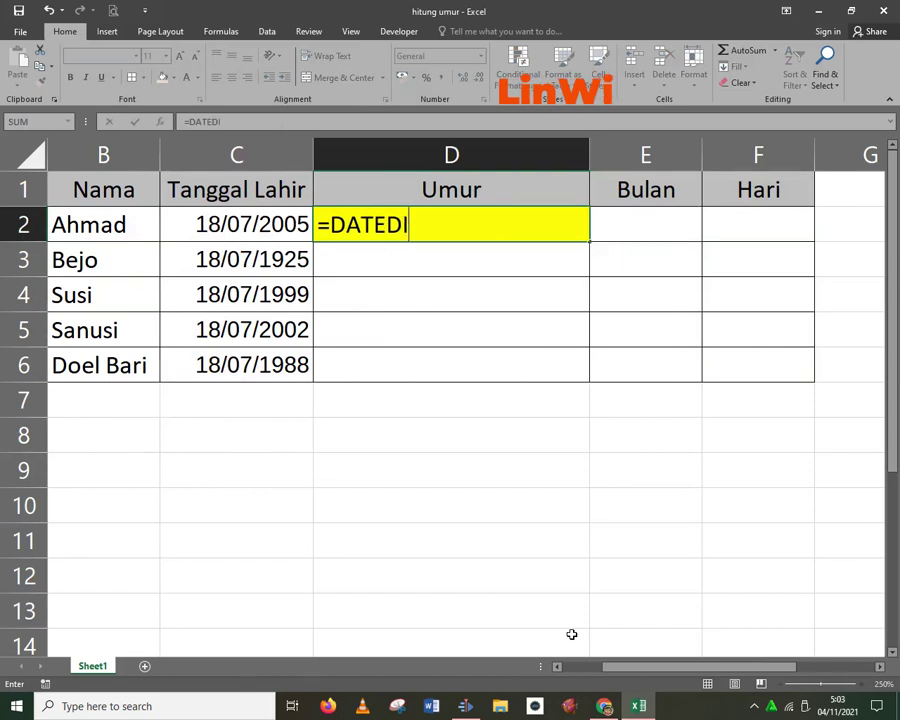
type("F9")
key("BackSpace")
type("(")
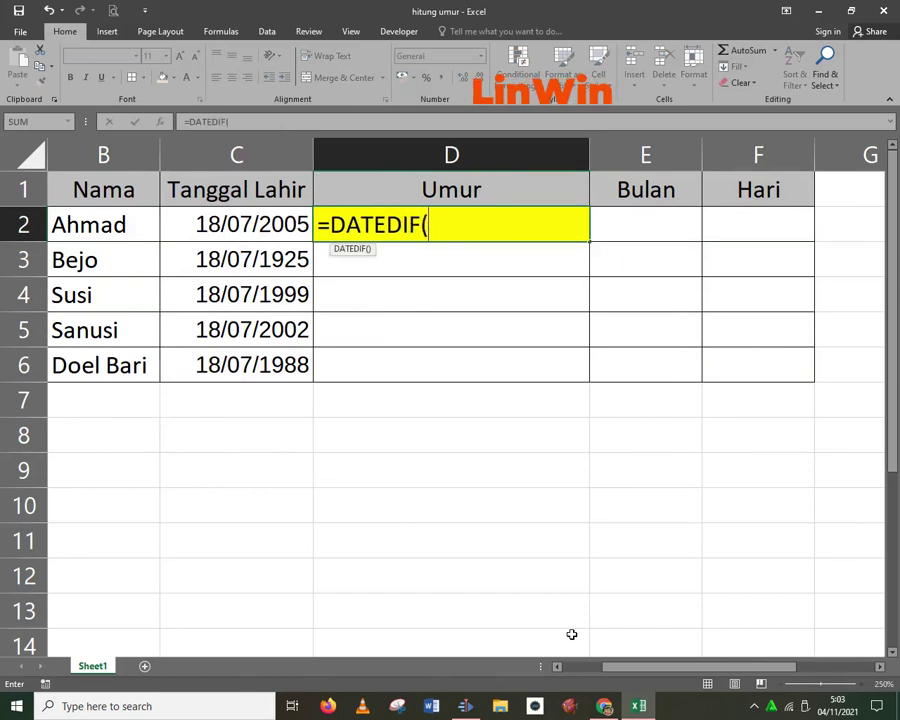
key("Left")
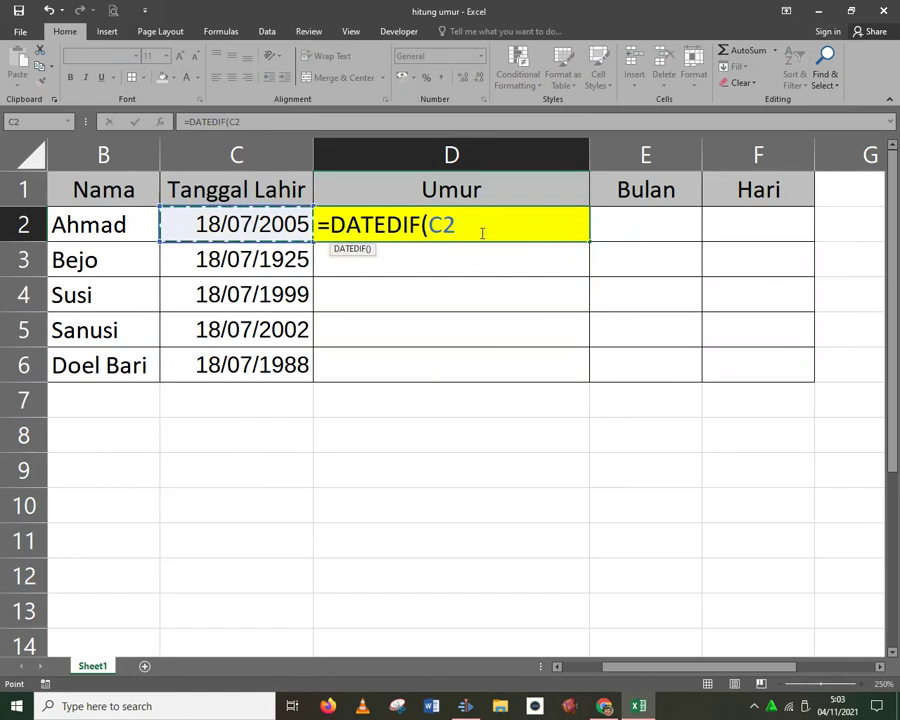
type(";")
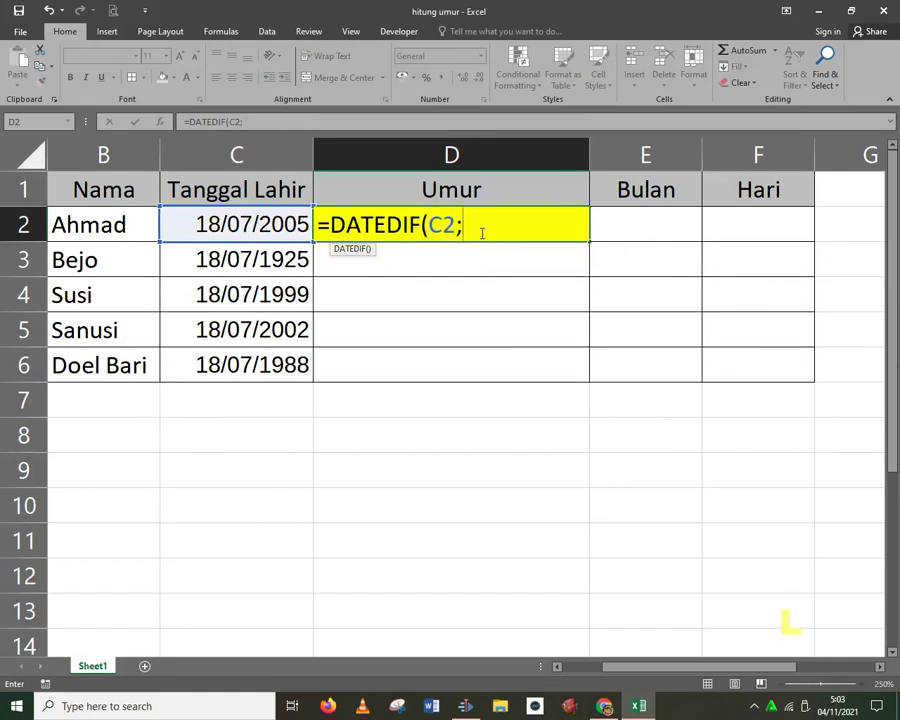
type("NOW")
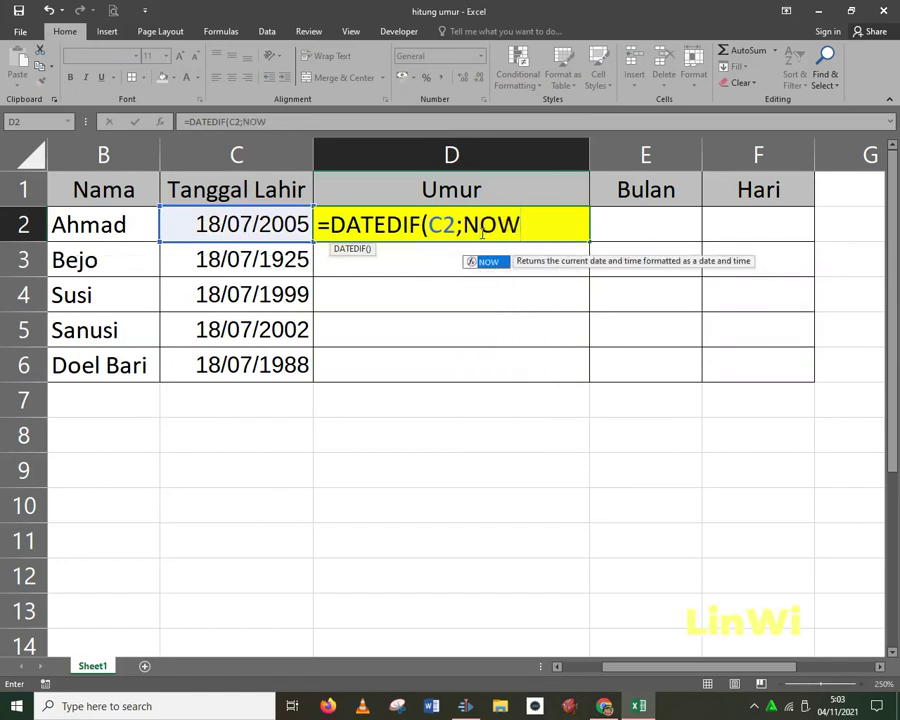
type("()")
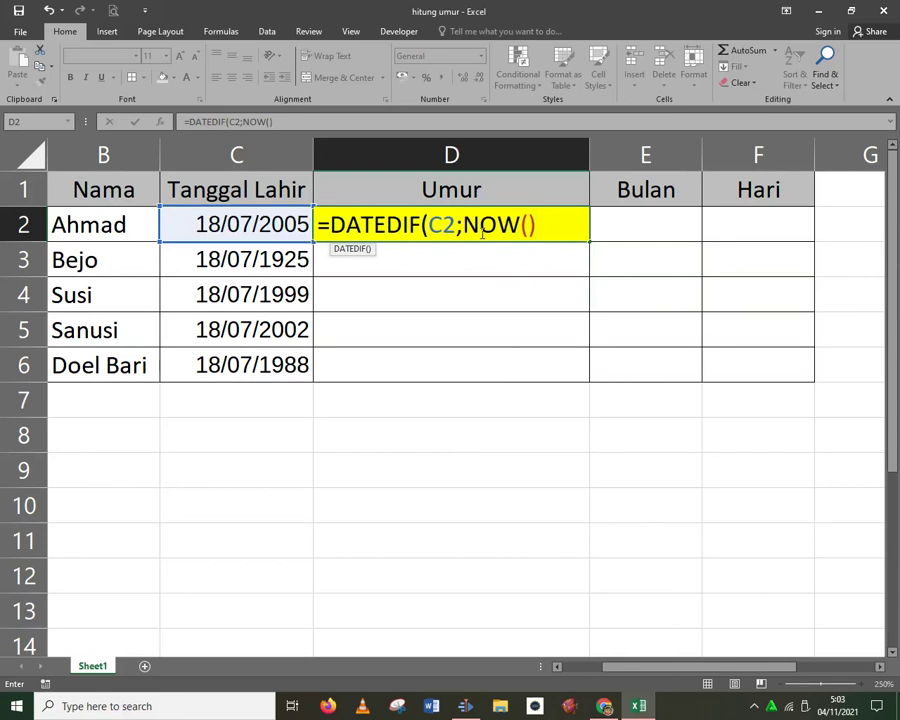
type(";\"")
type("Y\"")
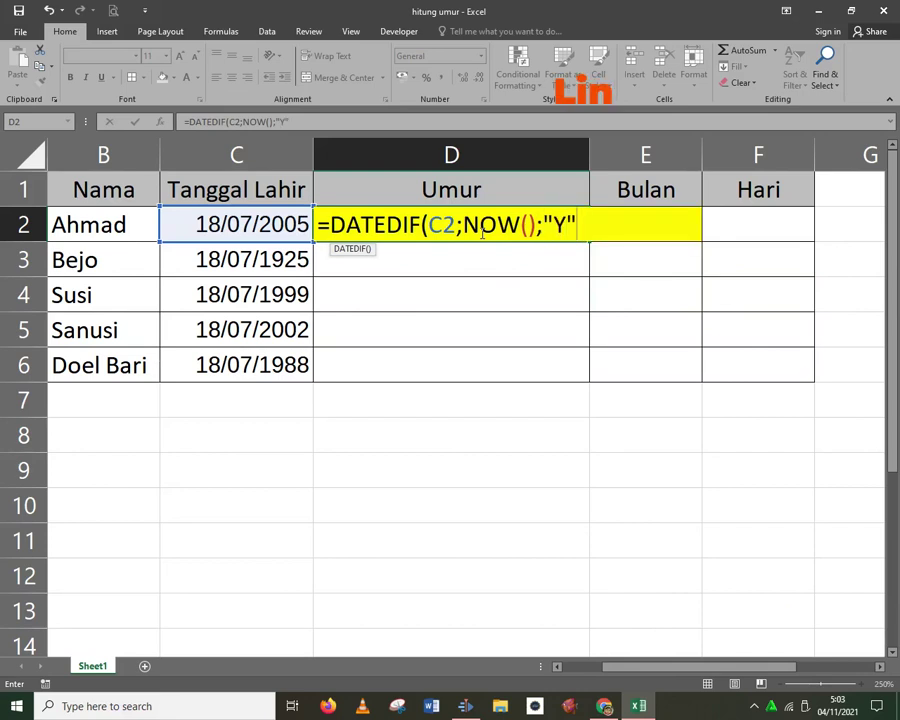
type(")")
key("Return")
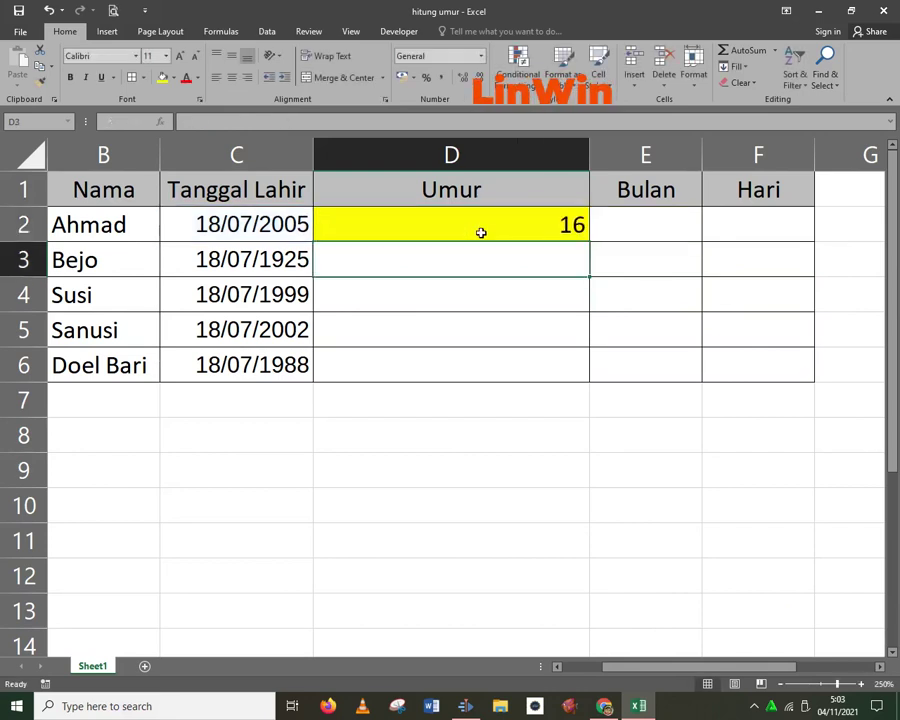
key("Up")
key("Down")
key("Down")
key("Down")
key("Down")
key("Down")
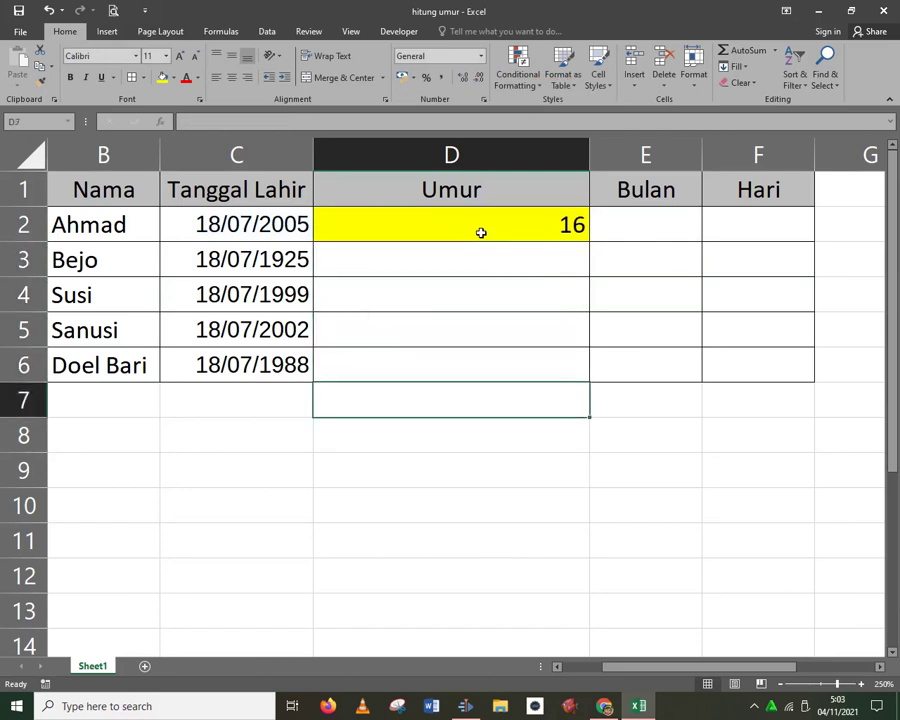
key("Down")
key("Up")
key("Right")
key("Up")
key("Up")
key("Up")
key("Up")
key("Up")
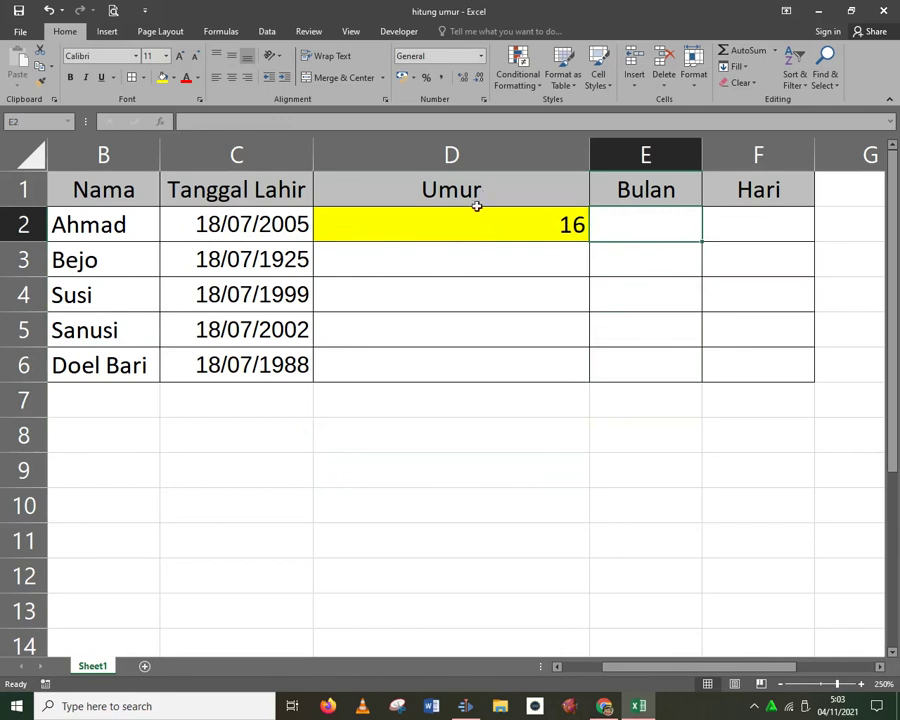
Narrow column D and enter =DATEDIF(C2;NOW();"YM") in E2, showing 3 months.
left_click_drag(589, 153, 446, 165)
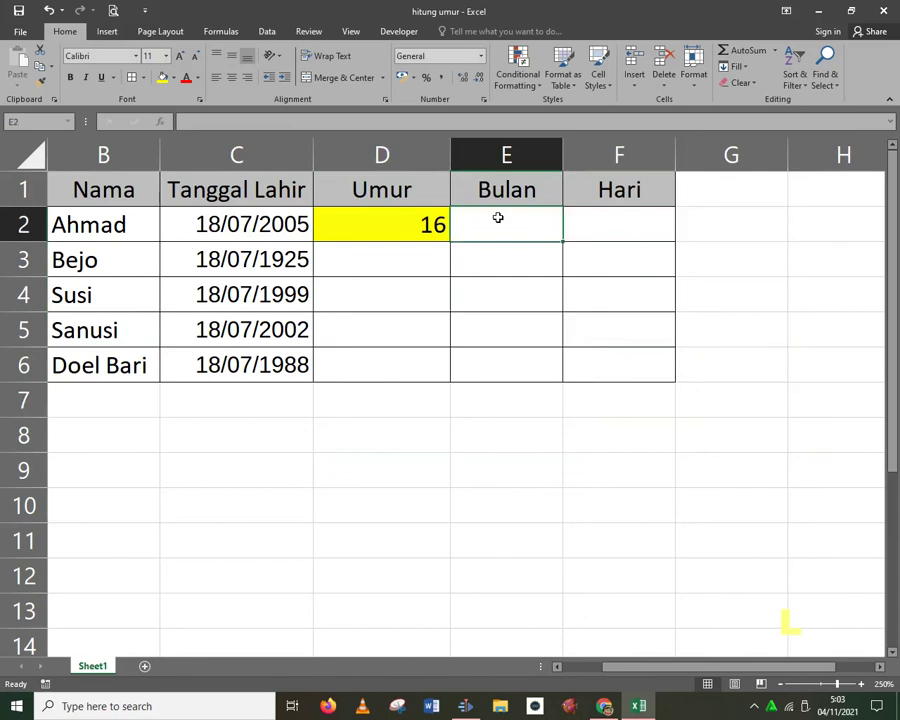
type("=")
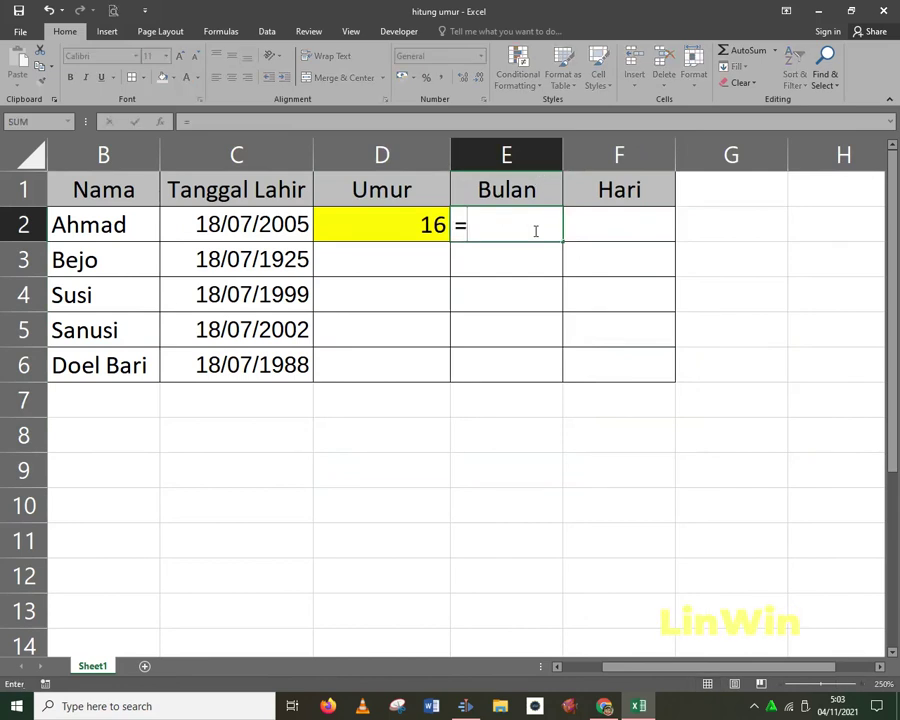
type("DATED")
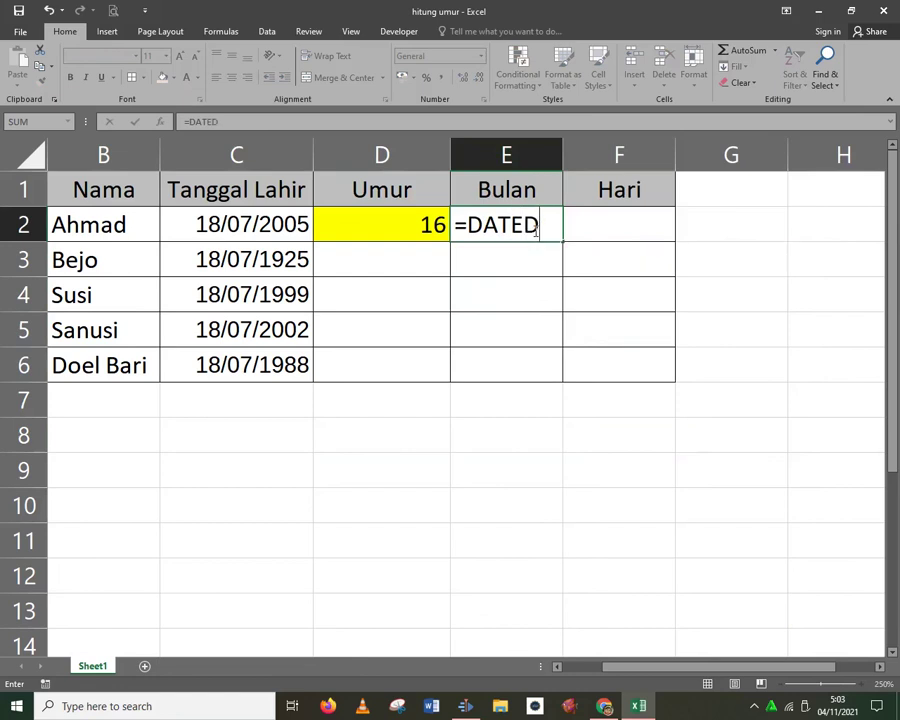
type("IF")
type("(")
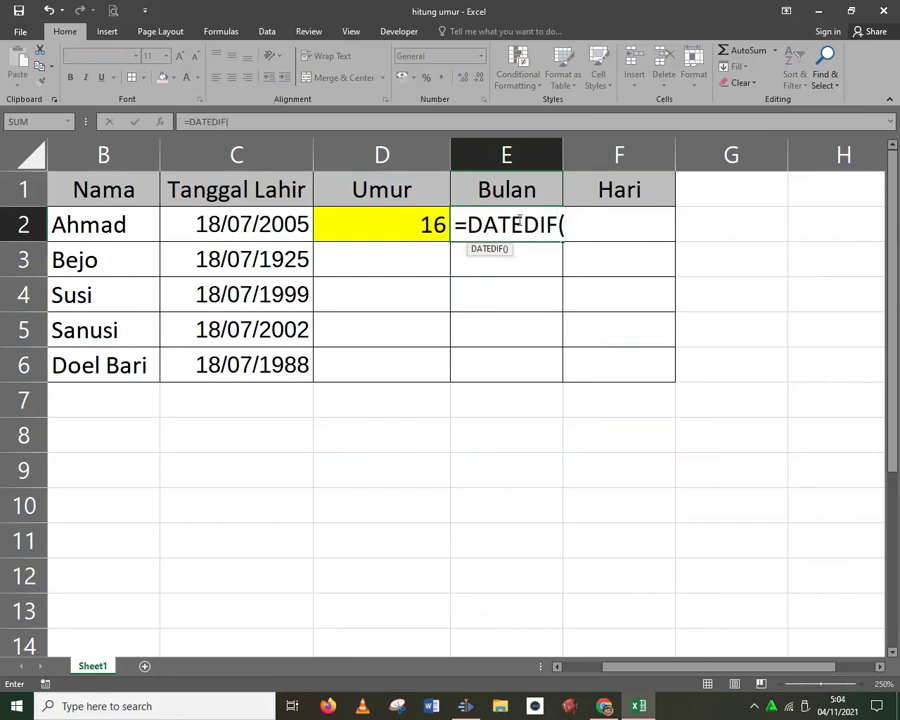
left_click(243, 228)
type(";NOW()")
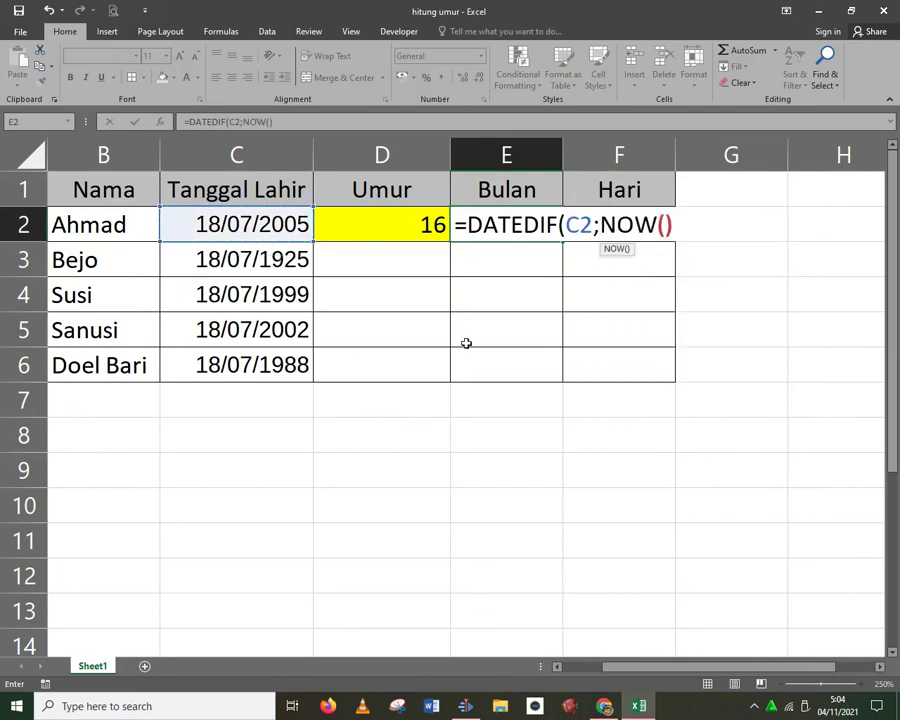
type(";\"")
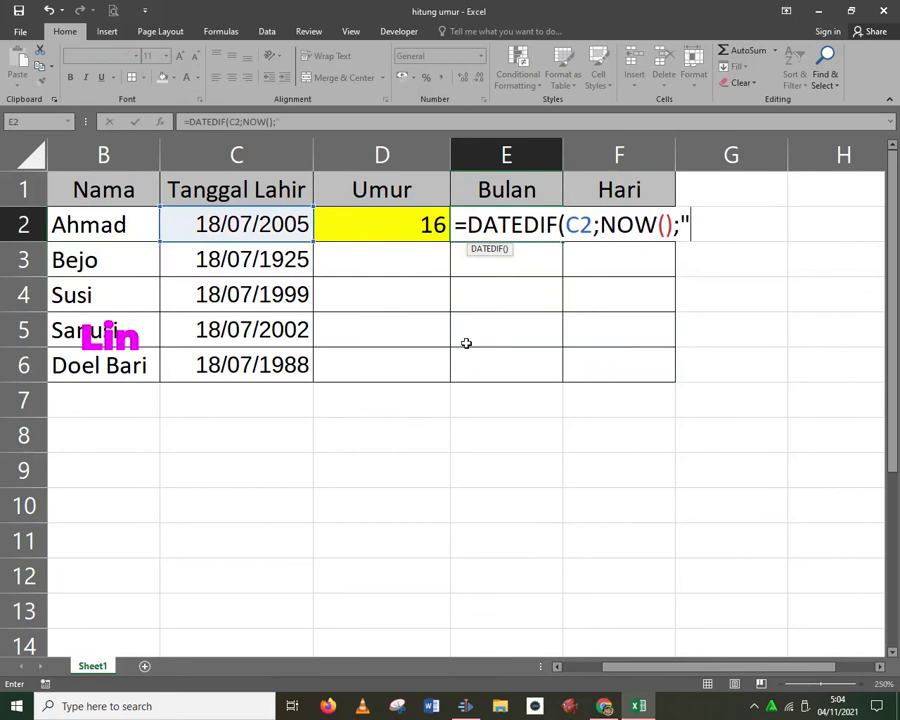
type("YM\")")
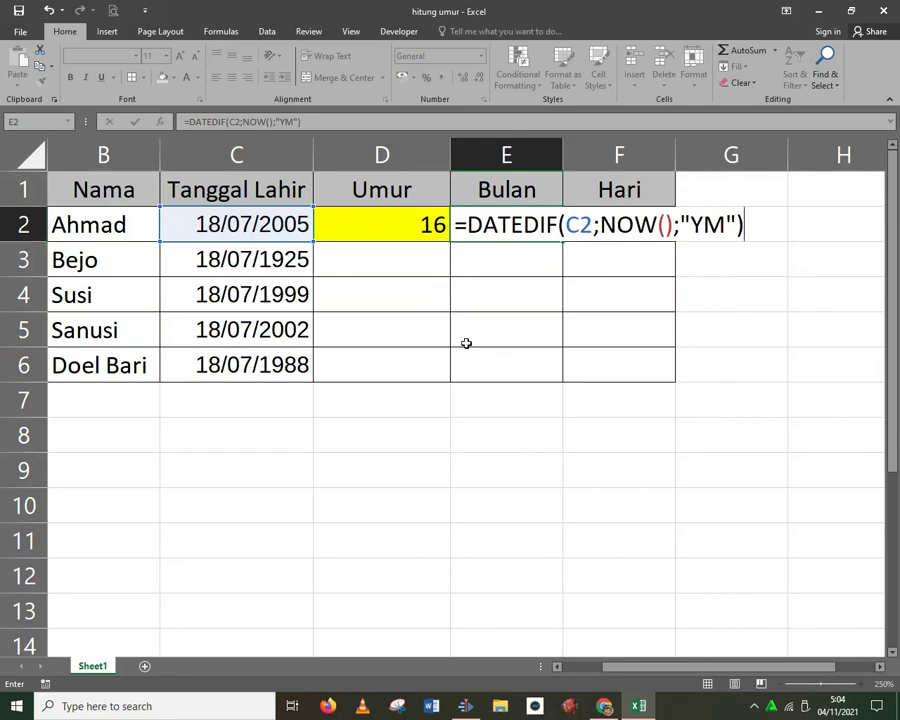
key("Return")
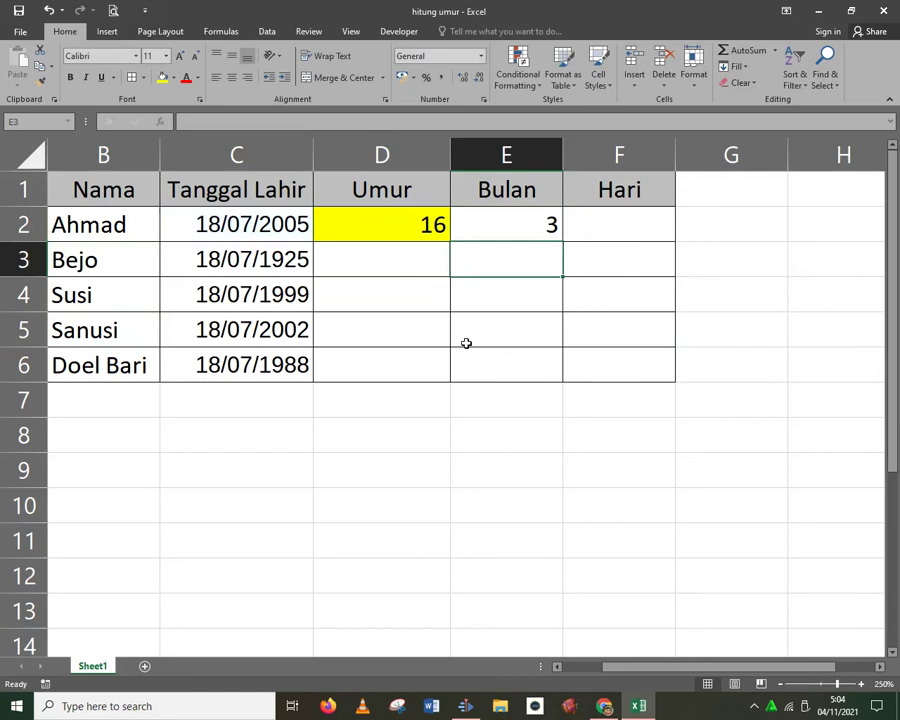
left_click(619, 224)
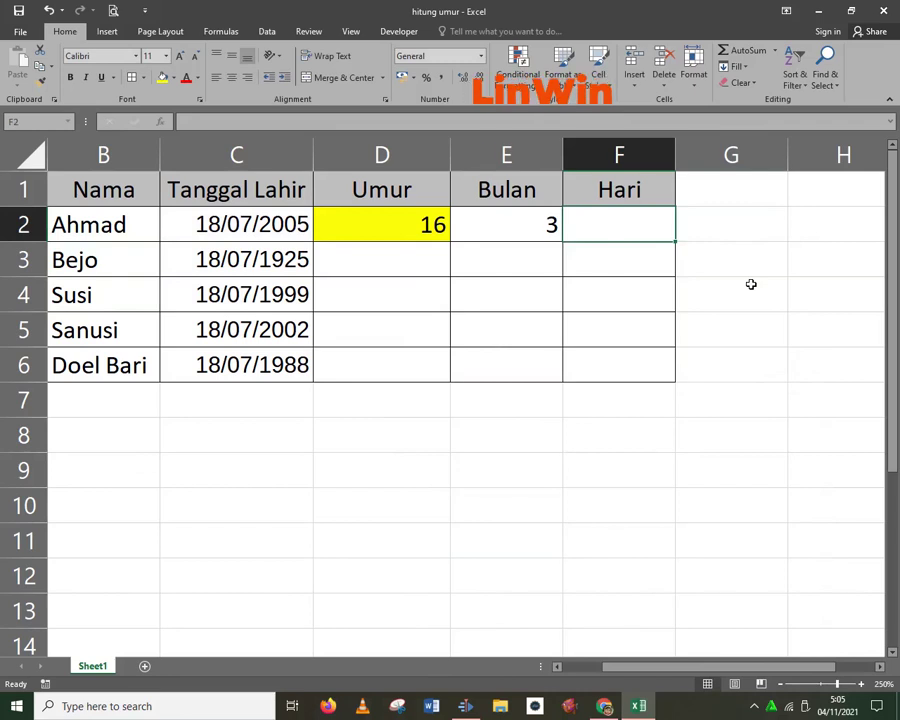
Enter =DATEDIF(C2;NOW();"MD") in F2, showing 17 leftover days.
type("=")
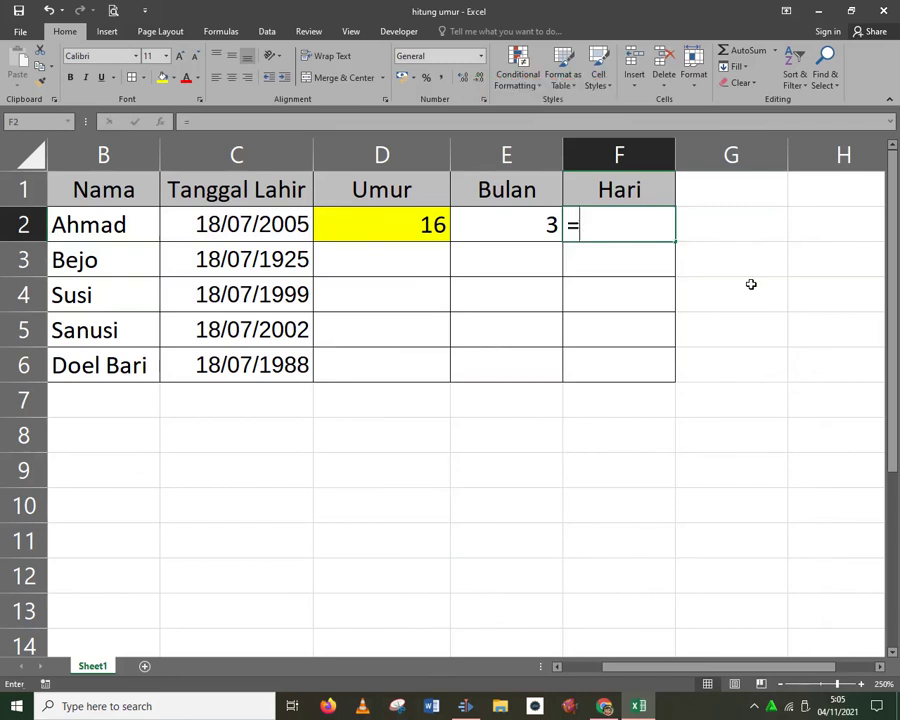
type("DATE")
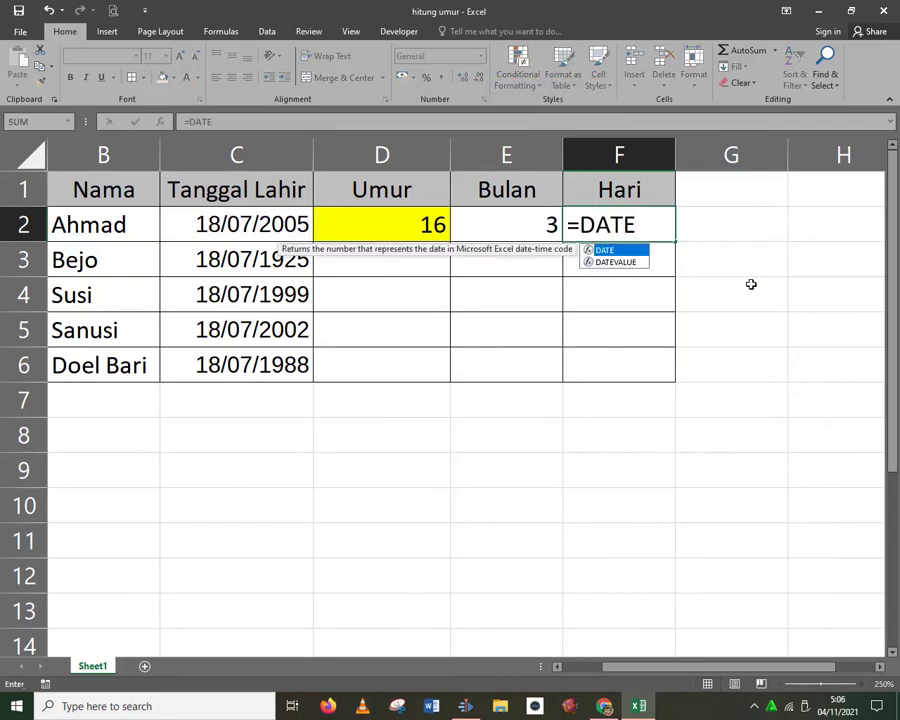
type("DIF")
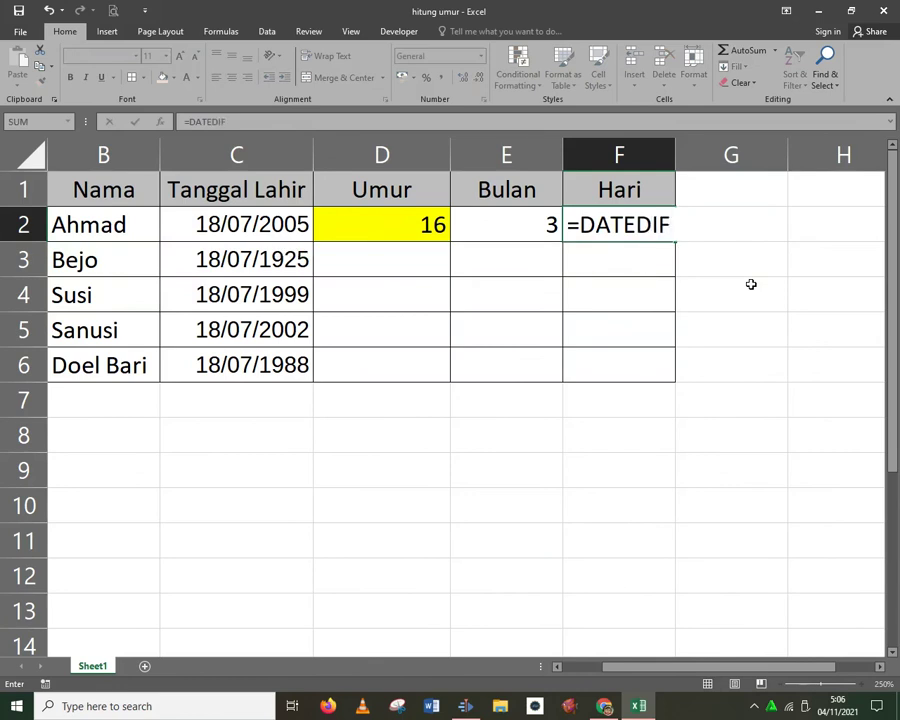
type("(")
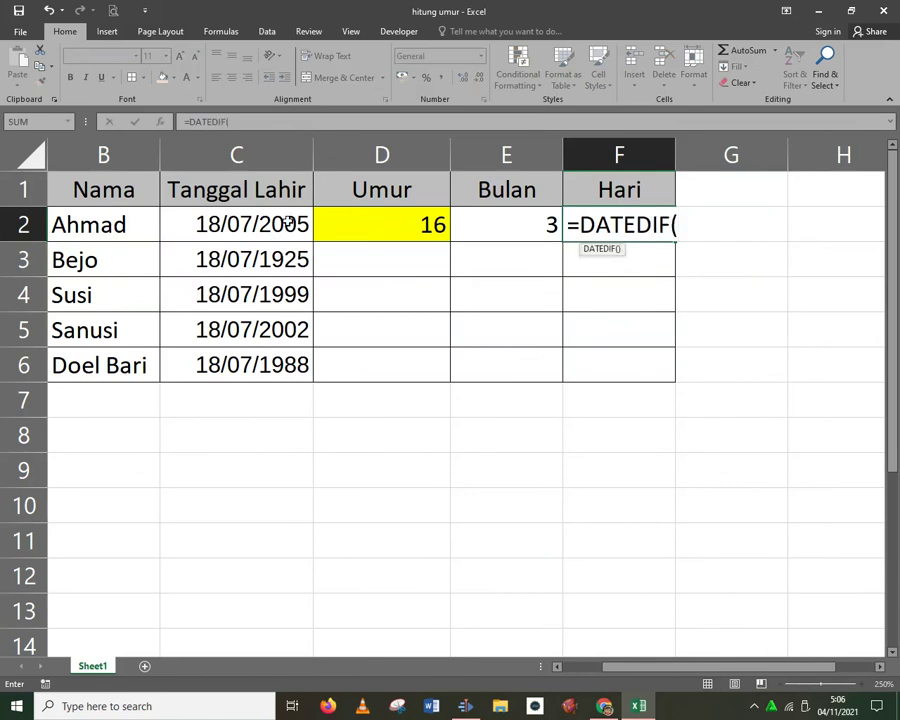
left_click(296, 223)
type(";")
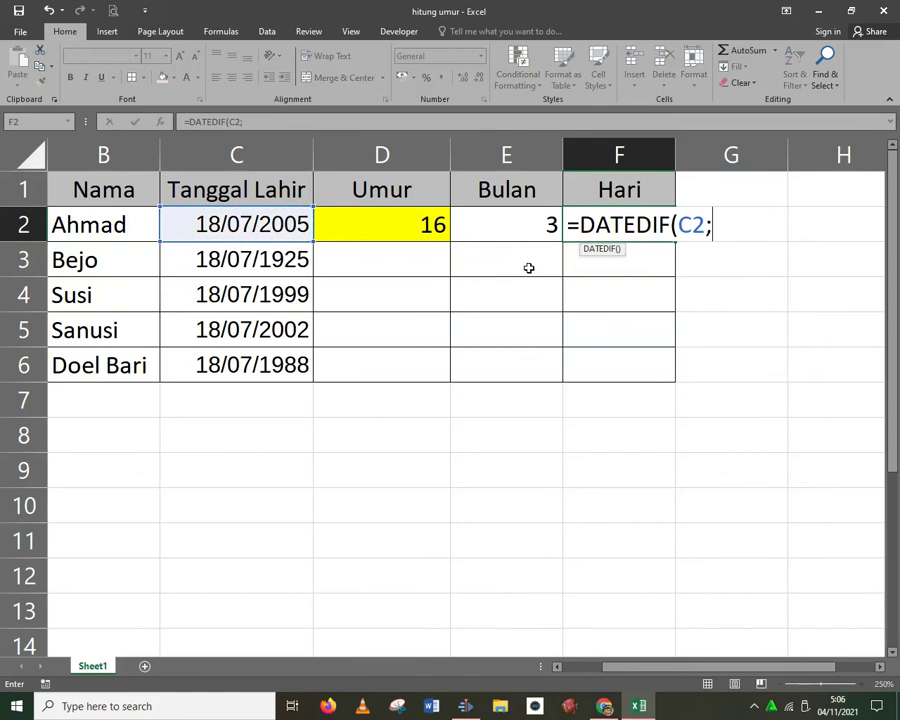
type("NOW();\"")
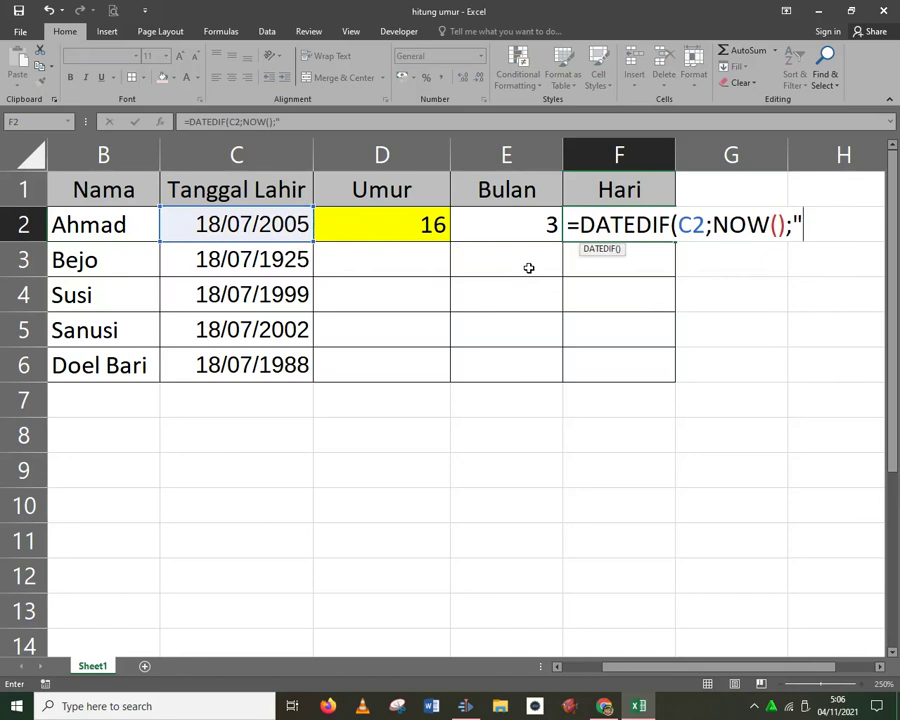
type("MD\")")
key("Return")
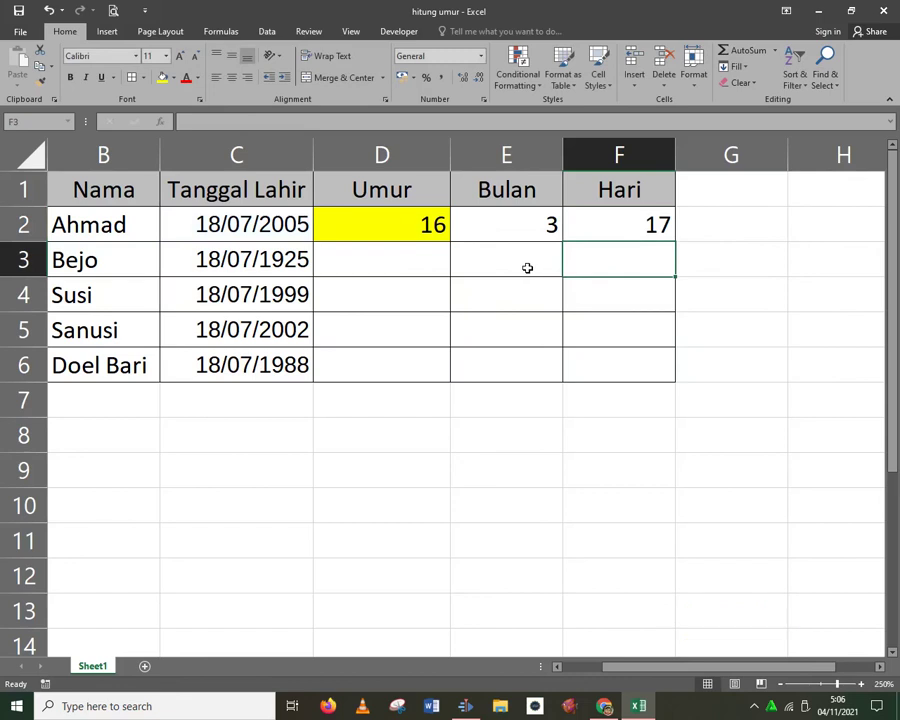
Fill the D2:F2 formulas down to row 3, giving Bejo 96 years, 3 months, 17 days.
left_click(433, 227)
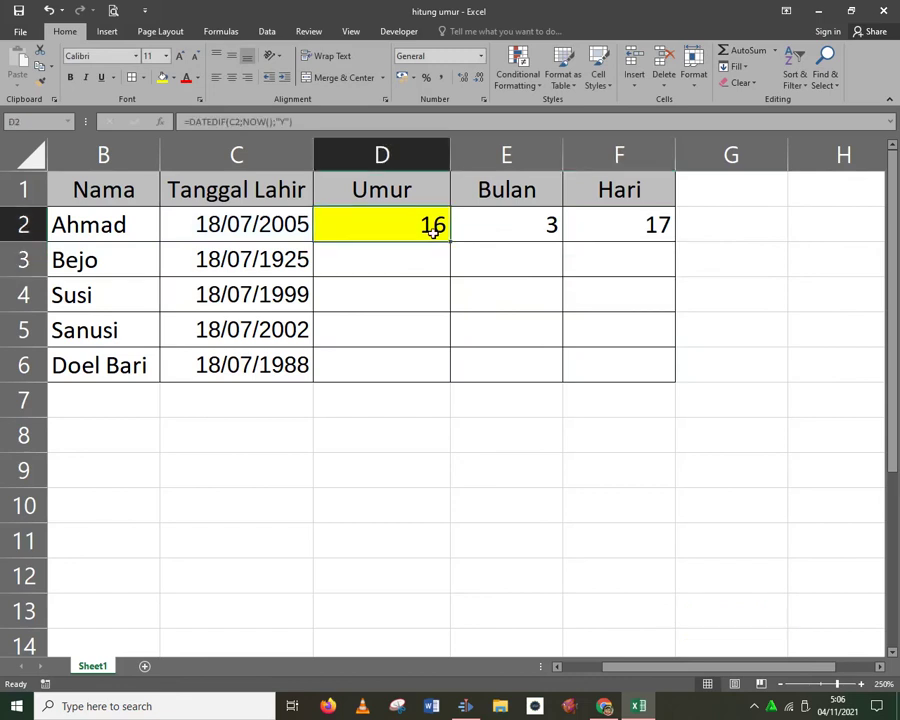
mouse_move(433, 227)
left_mouse_down()
mouse_move(675, 244)
mouse_move(673, 262)
left_mouse_up()
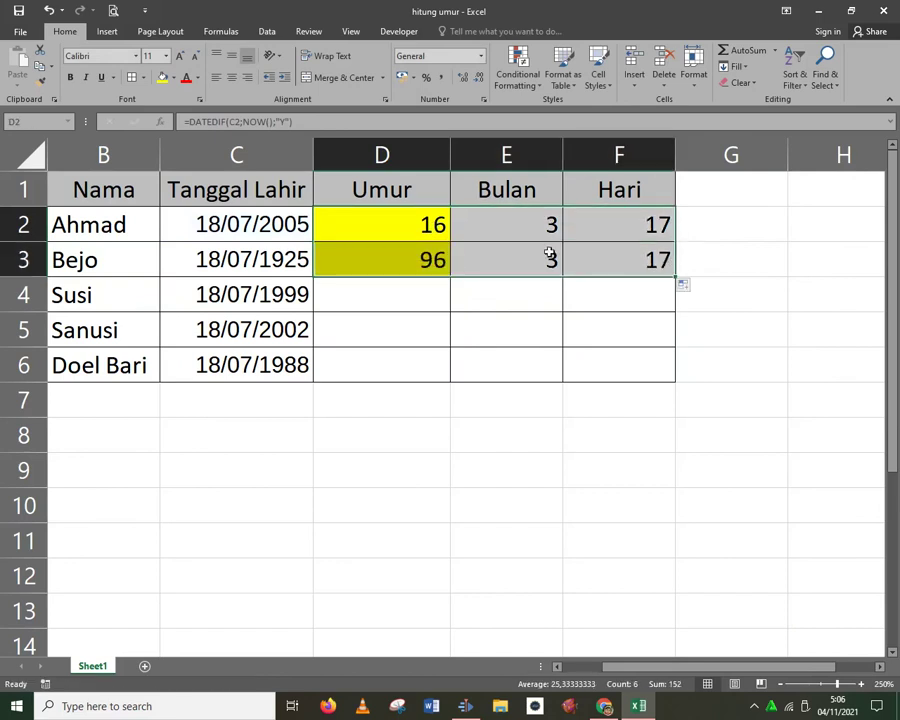
left_click(394, 225)
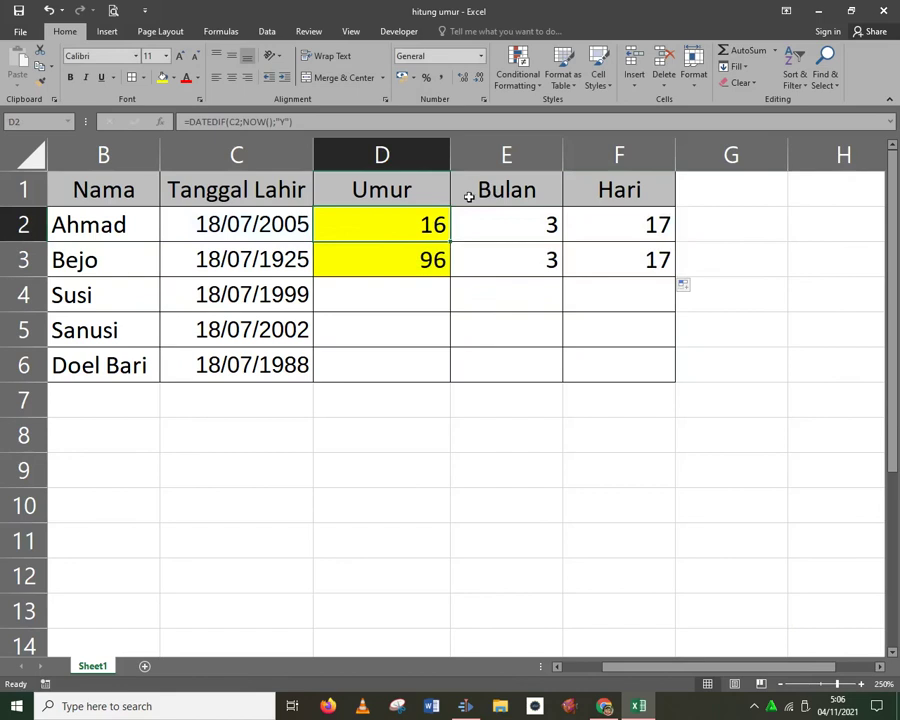
Display D2's DATEDIF "Y" formula as text and autofit column D to show it.
double_click(329, 224)
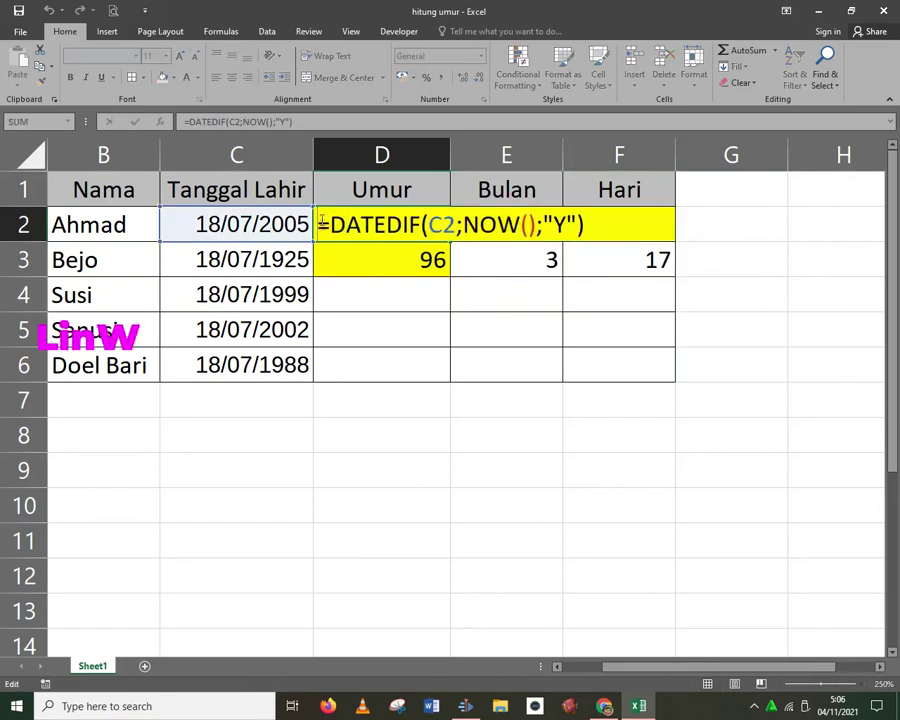
type("'")
key("Return")
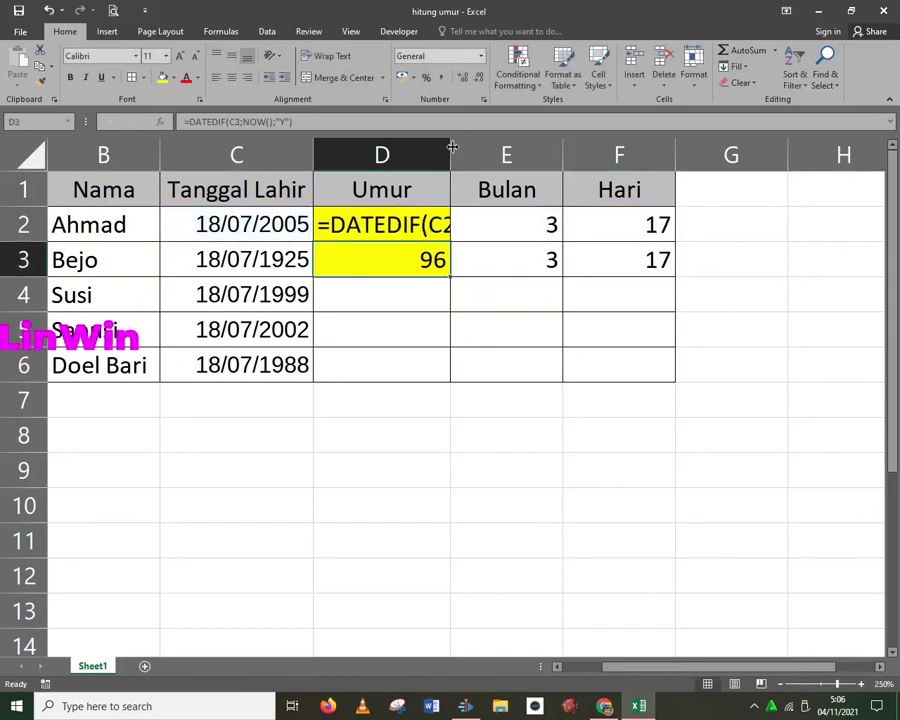
double_click(452, 147)
left_click(620, 219)
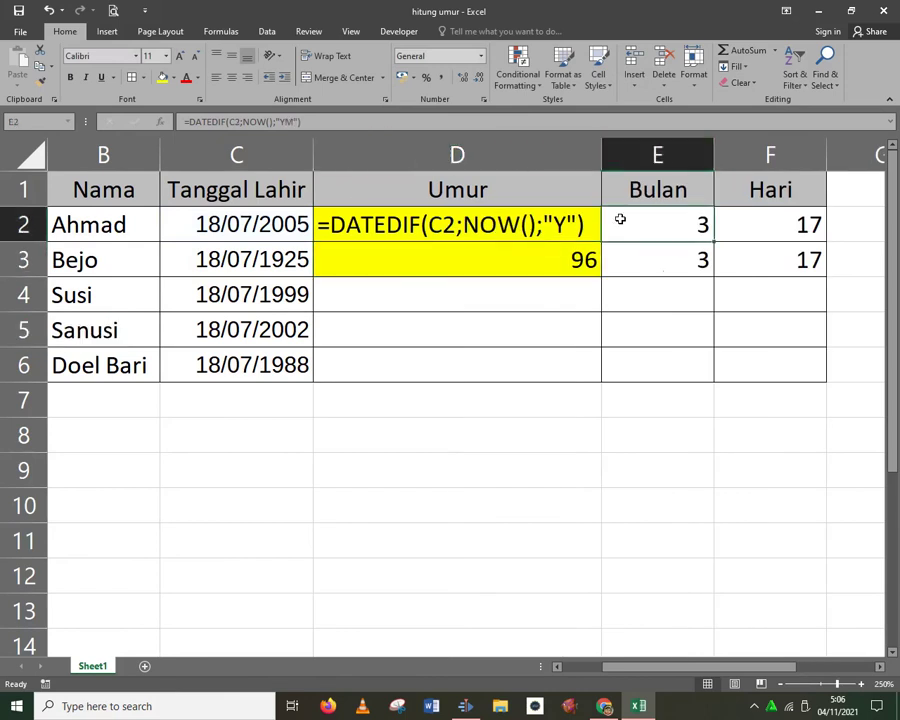
double_click(620, 219)
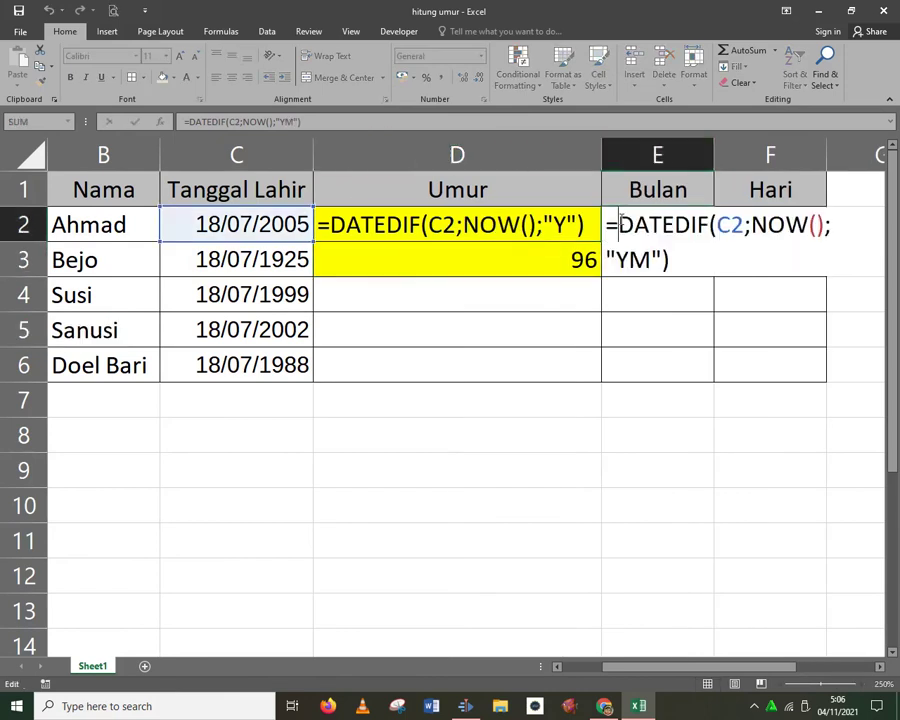
left_click(706, 435)
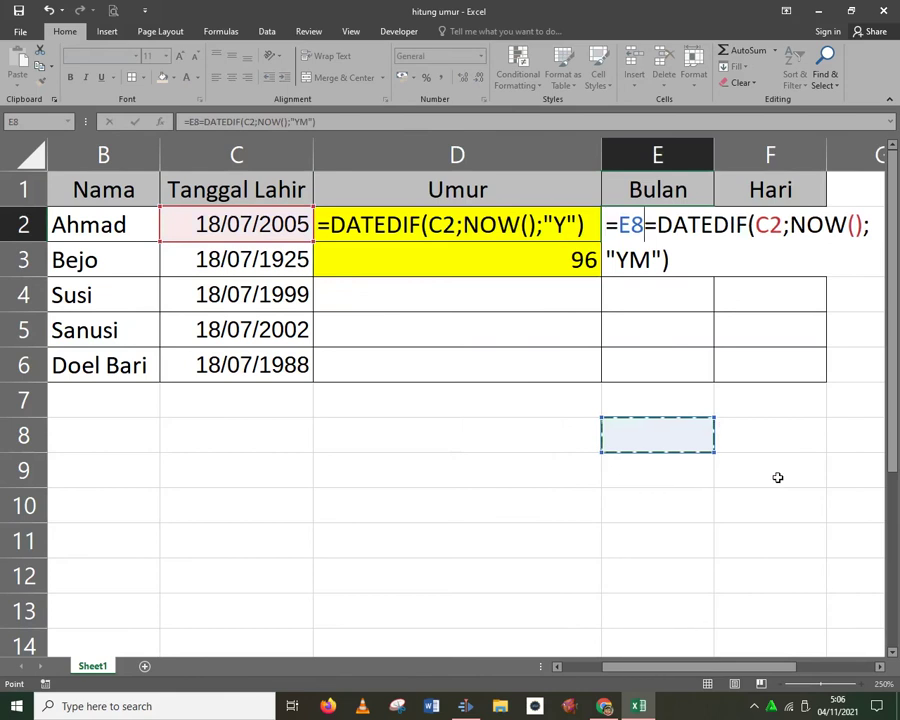
key("Escape")
left_click_drag(488, 259, 752, 259)
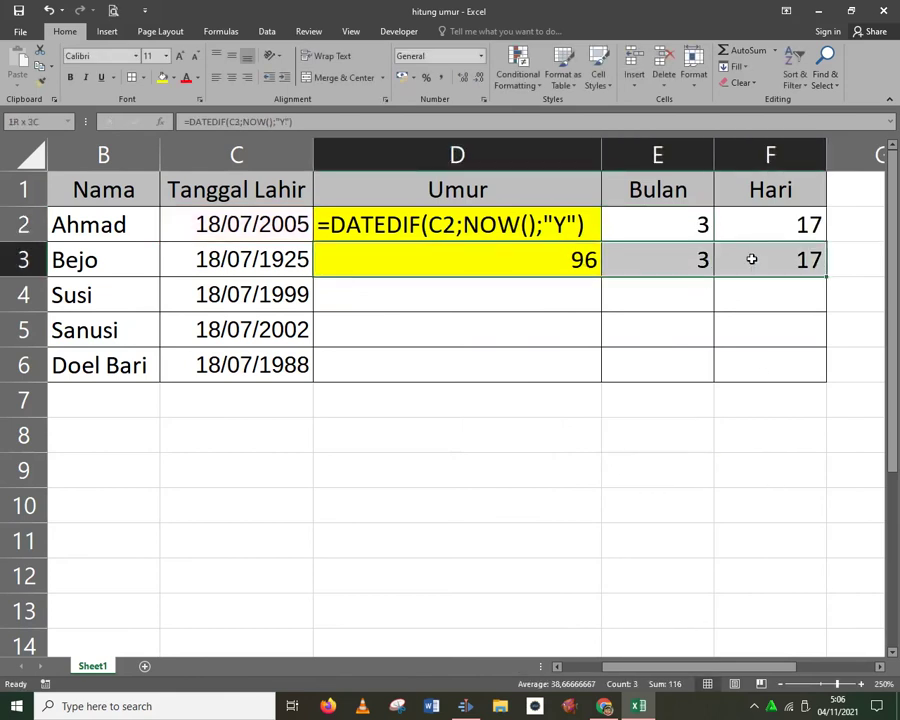
Fill row 3's age formulas down to row 6, giving 22, 19 and 33 years.
left_click_drag(826, 278, 815, 370)
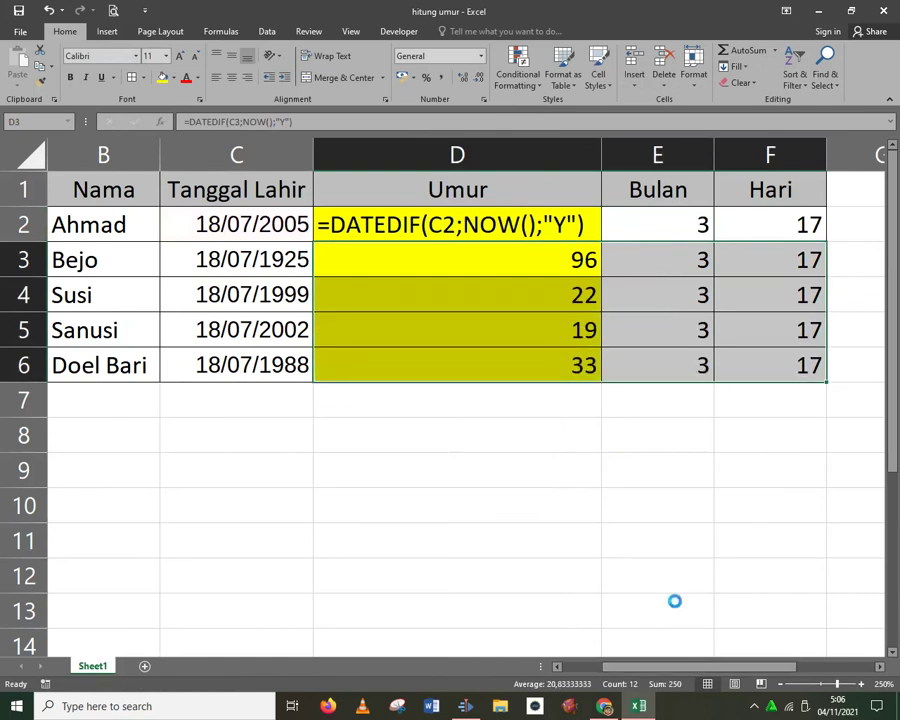
scroll(674, 601, "down", 1)
scroll(674, 601, "down", 1)
scroll(674, 601, "down", 1)
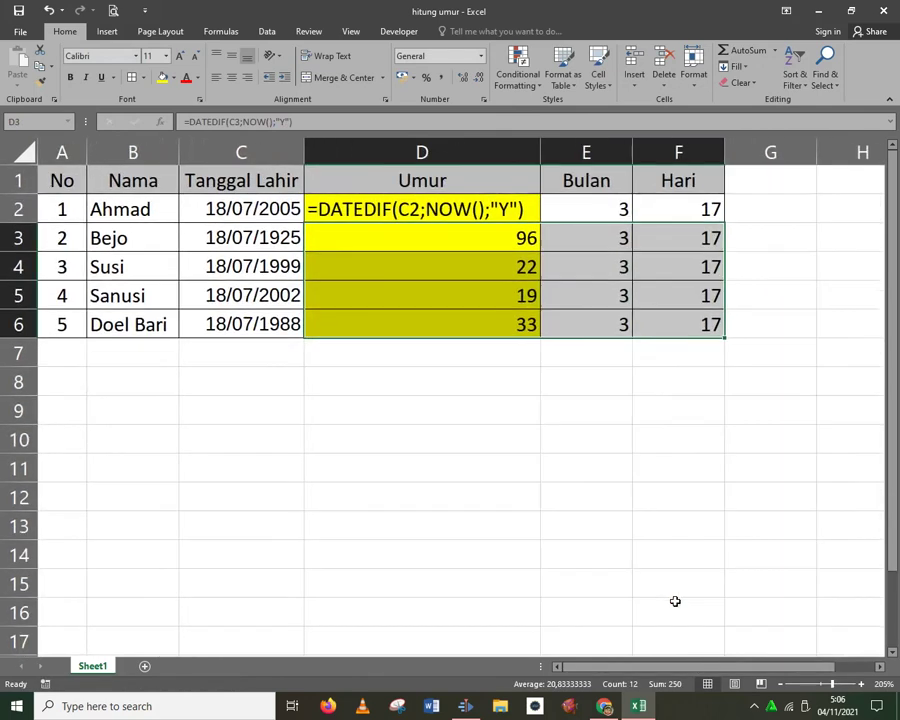
left_click(597, 245)
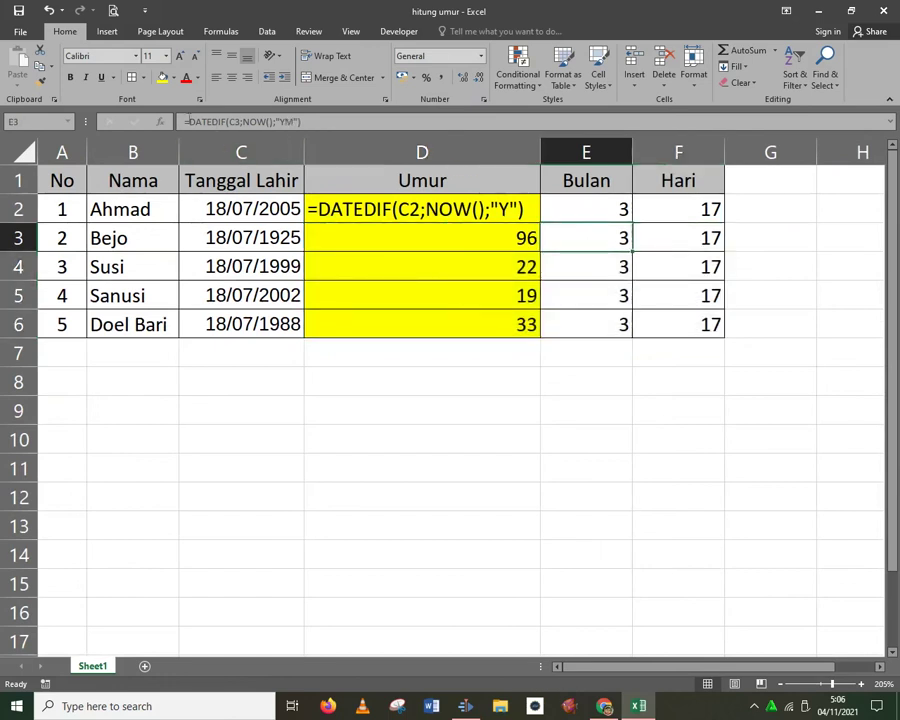
Show E3's "YM" formula as text with an apostrophe and widen column E.
left_click(186, 121)
type("'")
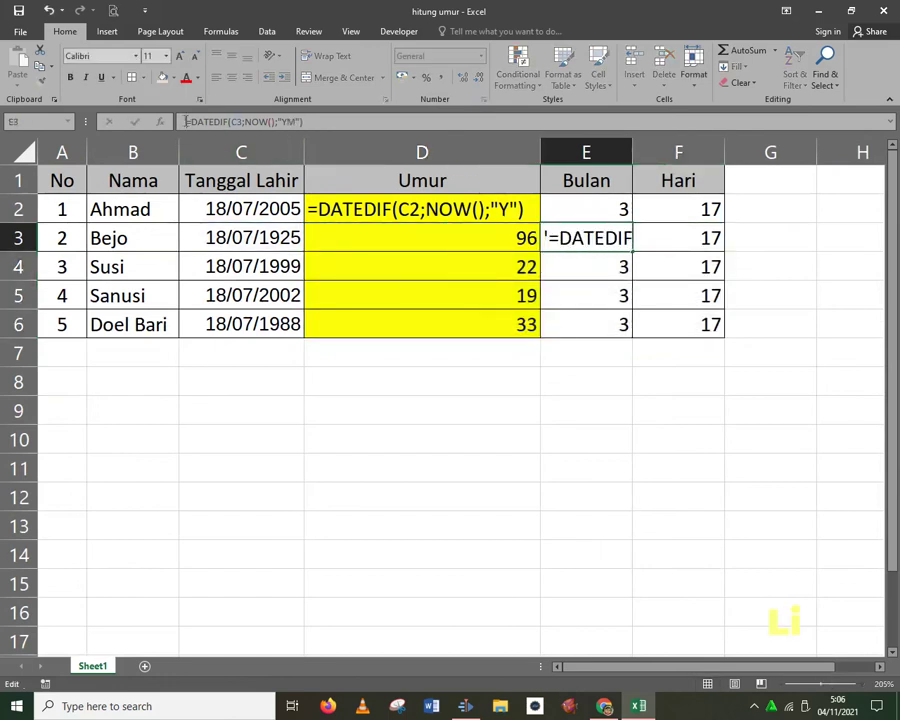
key("Return")
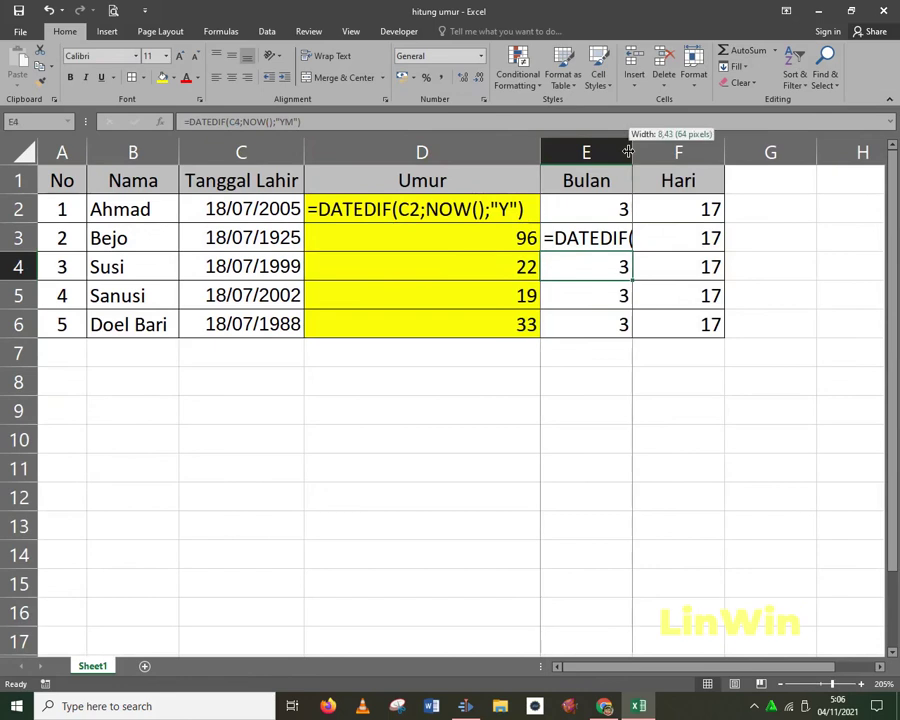
left_click_drag(628, 151, 794, 151)
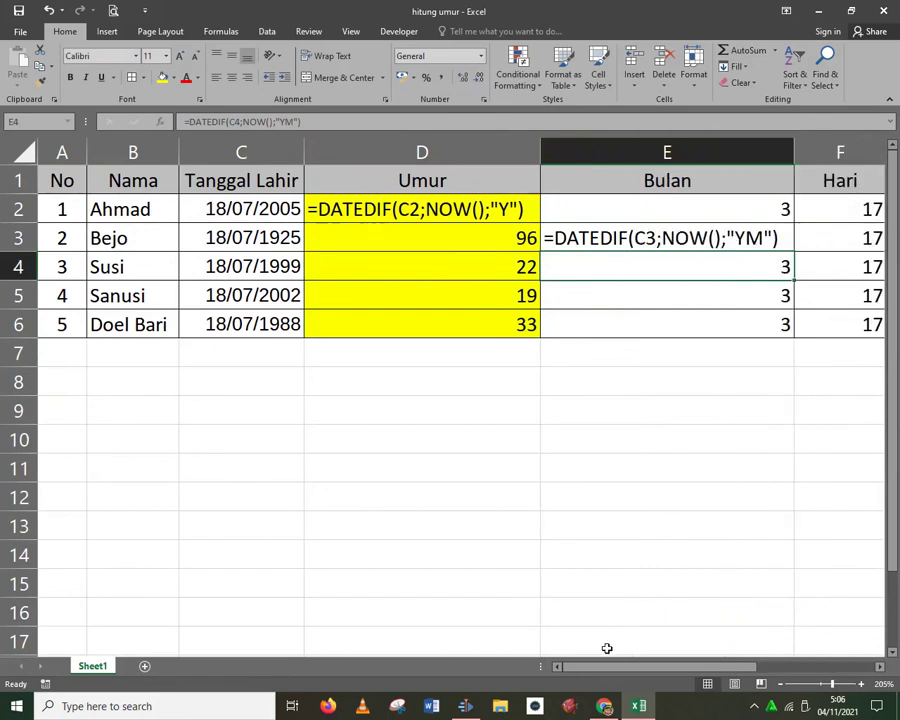
left_click_drag(610, 676, 735, 676)
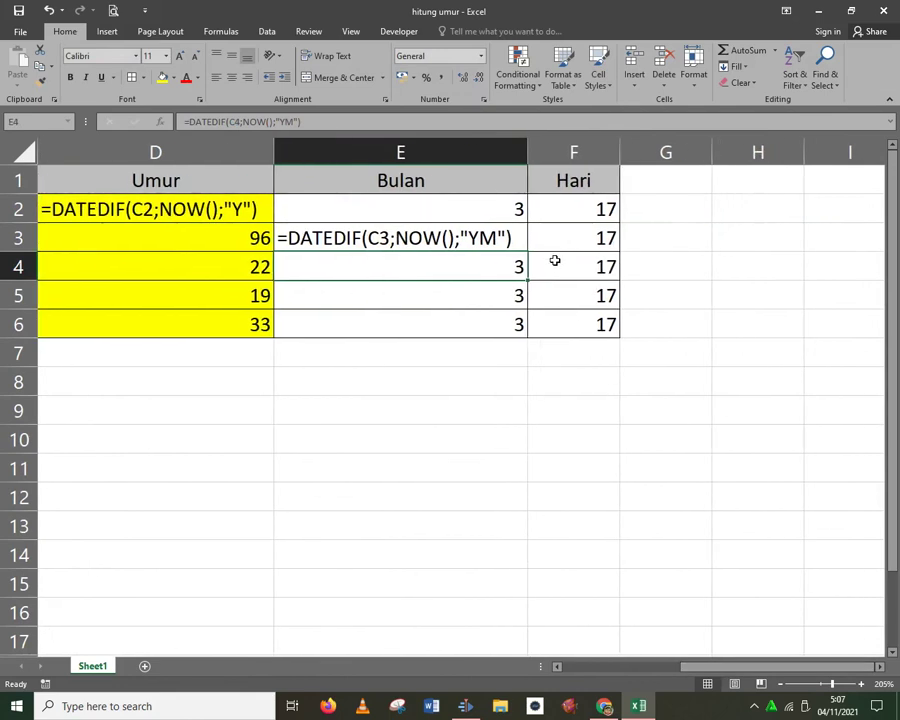
Show F4's "MD" DATEDIF formula as plain text.
left_click(555, 264)
left_click(184, 121)
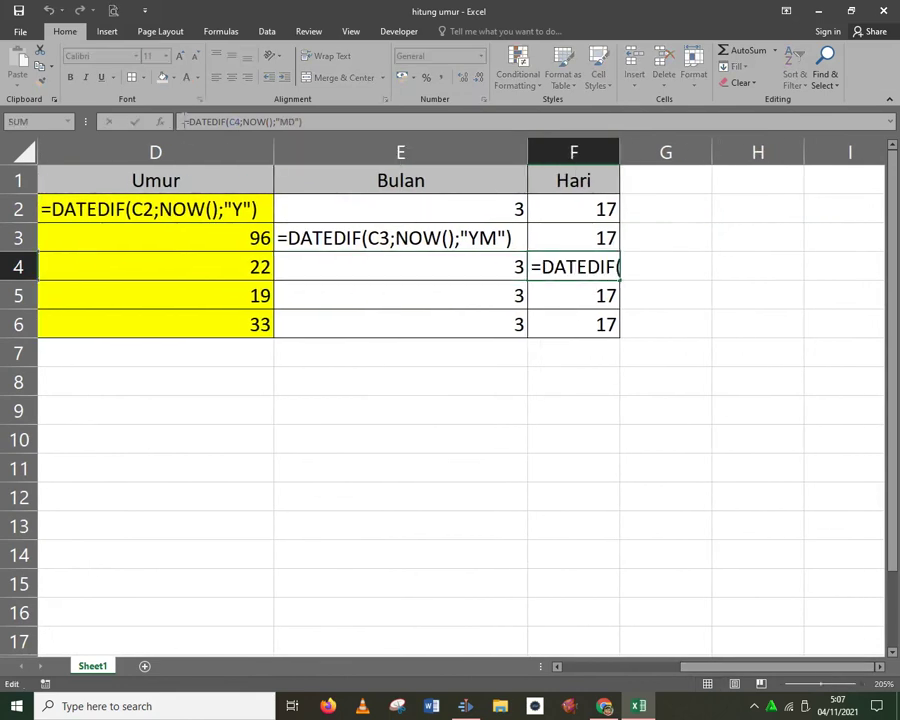
key("Return")
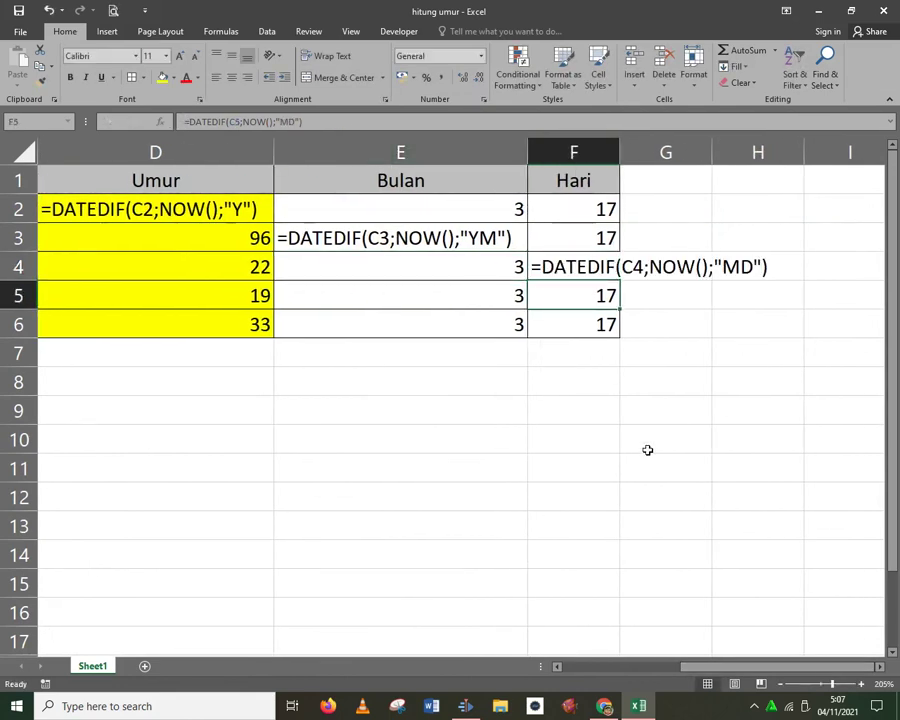
left_click(660, 474)
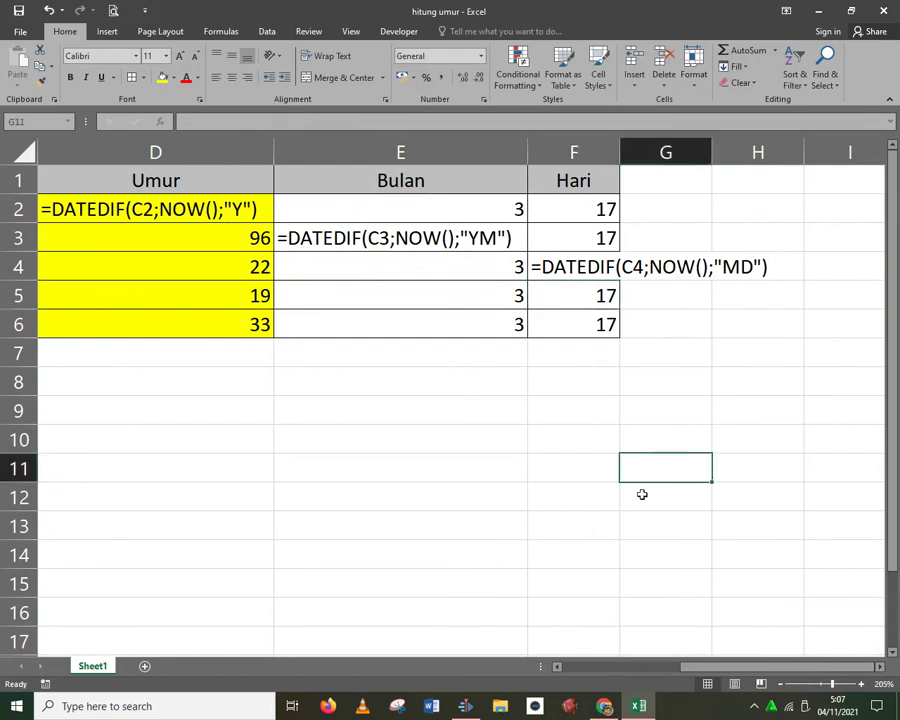
left_click(460, 545)
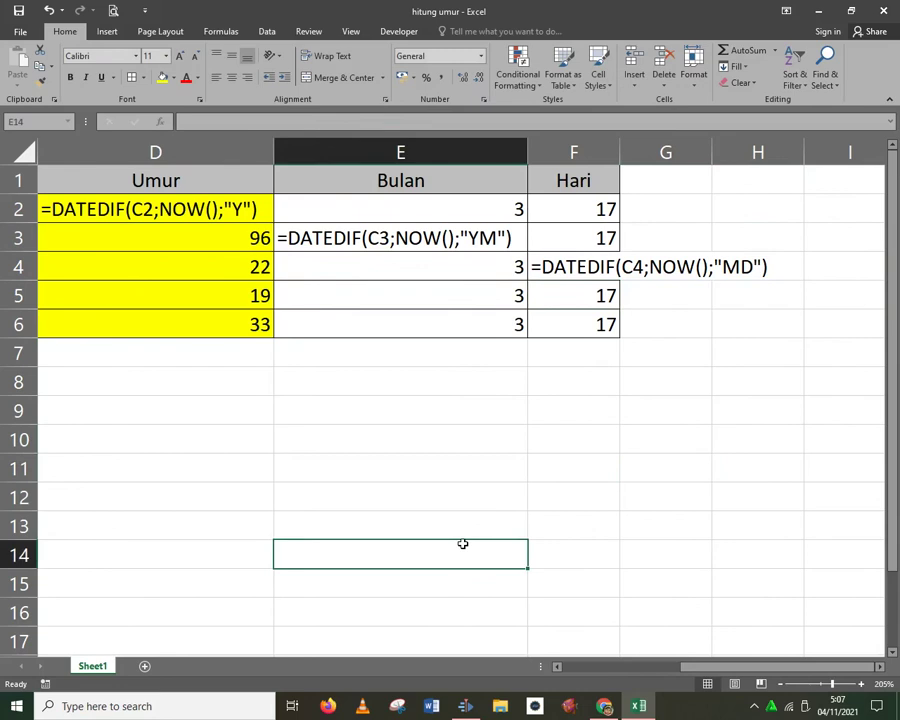
Type the closing word THANK into cell E14 below the table.
type("TA")
key("BackSpace")
type("H")
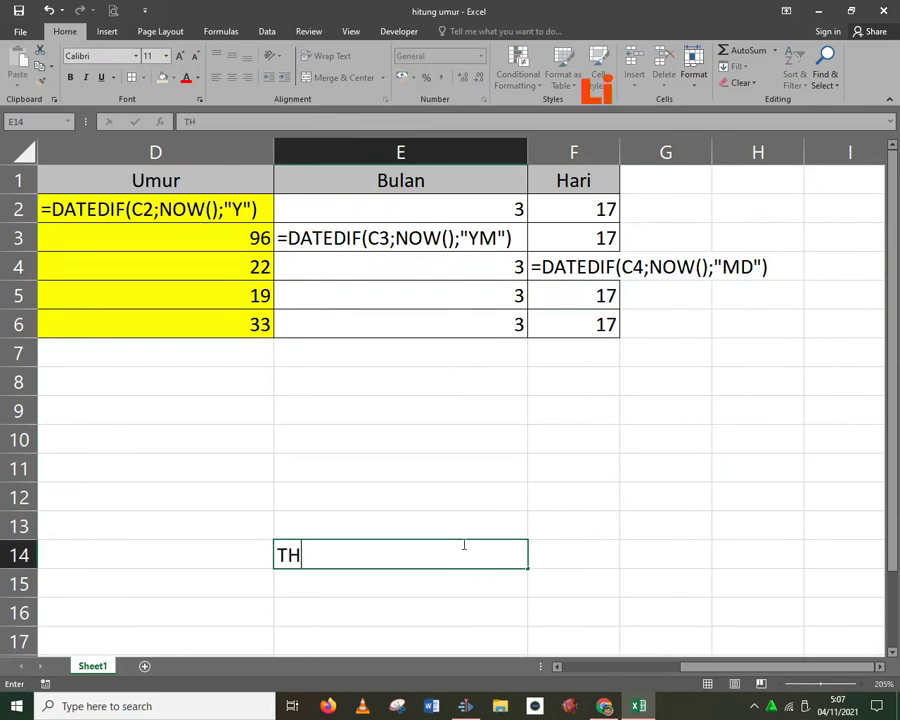
type("AK")
key("BackSpace")
type("NKS..")
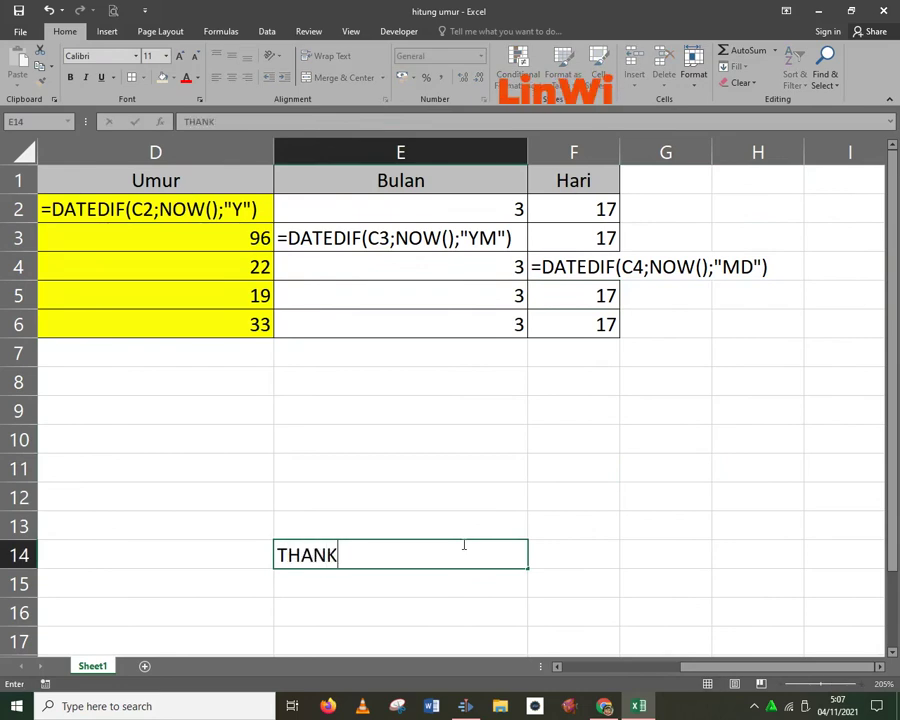